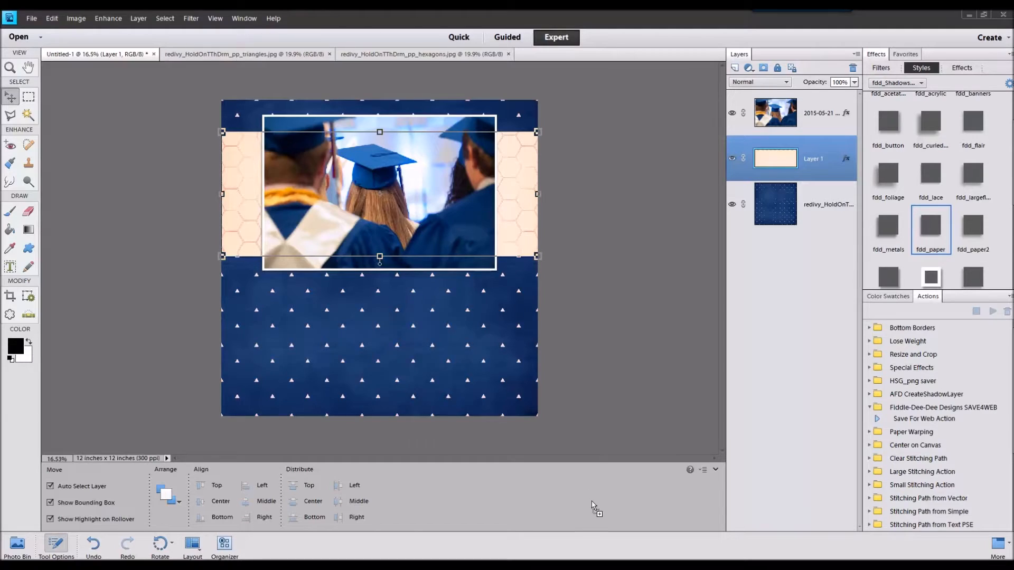
# Place the painted circles strip directly above the blue triangle background layer and rotate it 90° to run horizontally below the photo
pyautogui.click(17, 545)
pyautogui.click(79, 505)
pyautogui.click(792, 204)
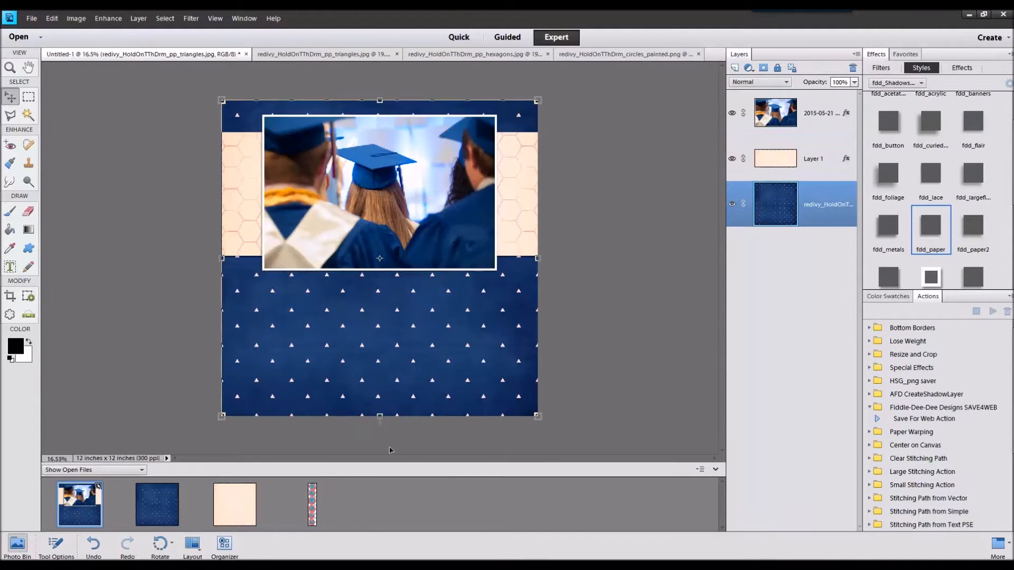
pyautogui.moveTo(312, 505); pyautogui.dragTo(380, 296)
pyautogui.click(76, 18)
pyautogui.moveTo(122, 31)
pyautogui.click(229, 120)
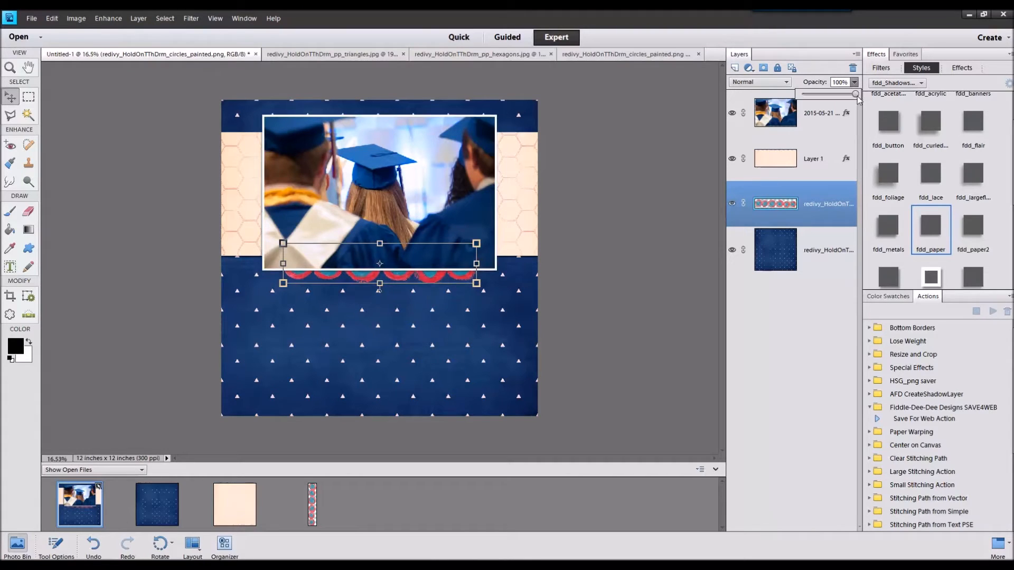
pyautogui.click(664, 103)
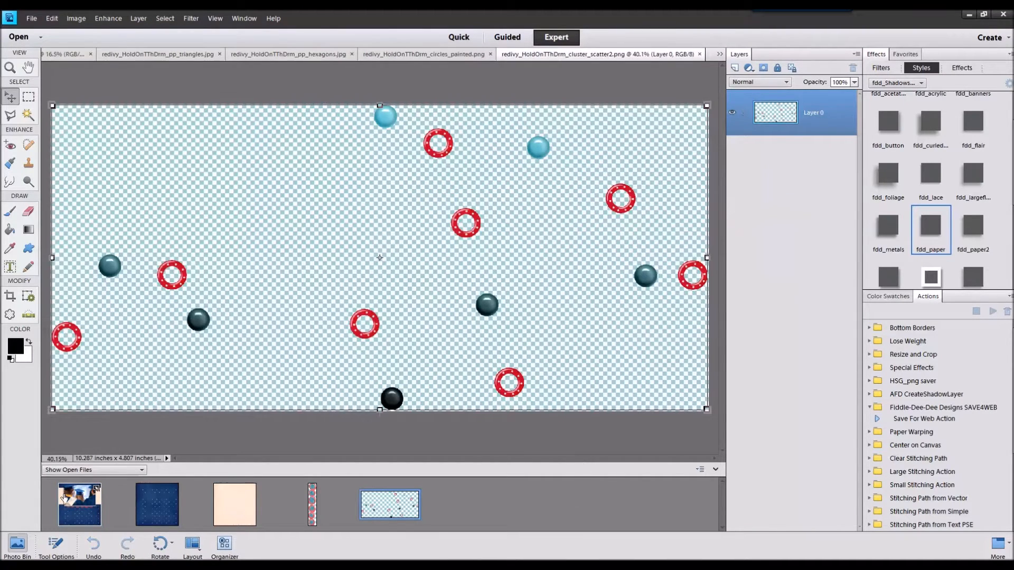
# Add the cluster_scatter2 embellishment over the photo's lower right corner, aligned with the page's right edge
pyautogui.click(79, 504)
pyautogui.moveTo(390, 504); pyautogui.dragTo(380, 258)
pyautogui.moveTo(521, 192); pyautogui.dragTo(427, 235)
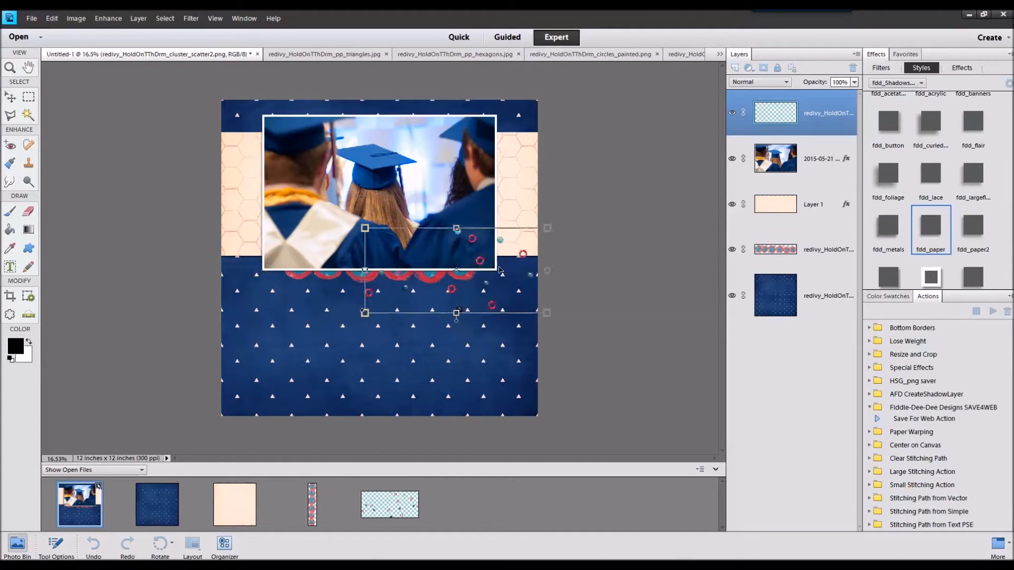
pyautogui.moveTo(379, 276); pyautogui.dragTo(491, 262)
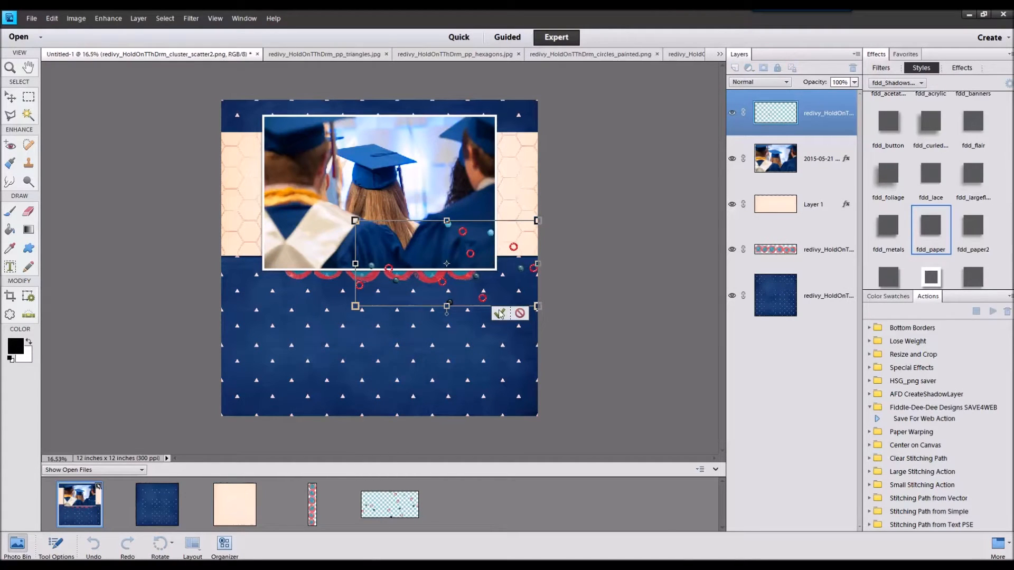
pyautogui.scroll(-1, 500, 314)
pyautogui.click(488, 307)
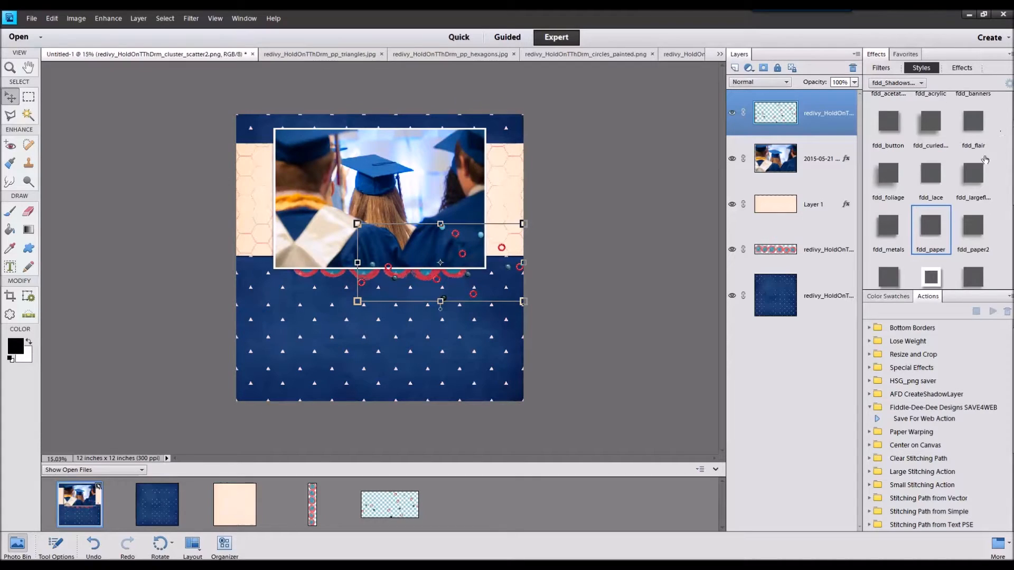
# Apply the fdd_sequins/scatters shadow style to the scatter layer
pyautogui.scroll(-4, 985, 159)
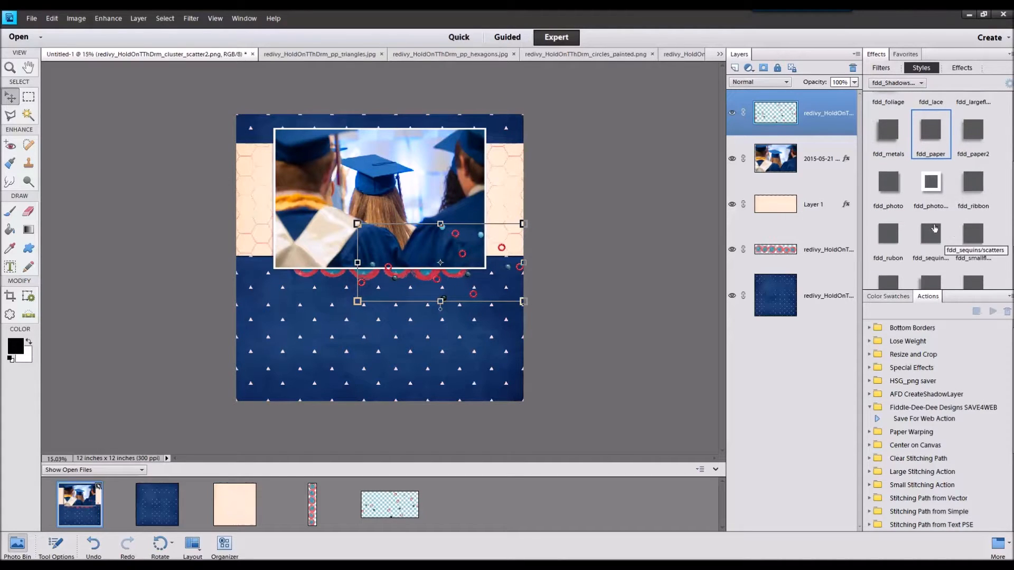
pyautogui.scroll(-1, 934, 229)
pyautogui.click(933, 227)
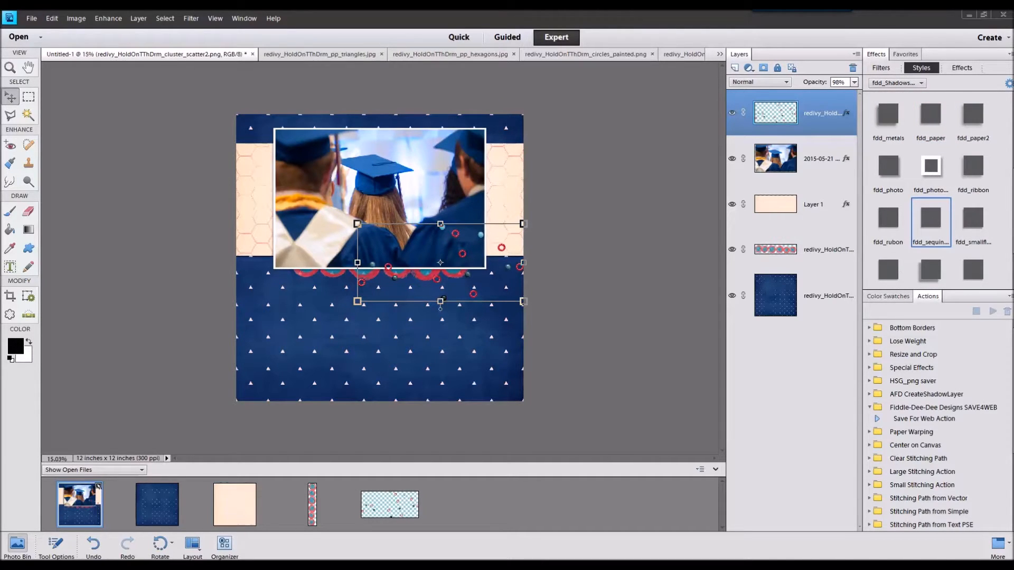
# Place the doily above the cream hexagon strip behind the photo's lower left corner and give it the fdd_paper2 shadow style
pyautogui.moveTo(762, 266); pyautogui.dragTo(310, 256)
pyautogui.doubleClick(92, 502)
pyautogui.click(825, 195)
pyautogui.scroll(-2, 945, 217)
pyautogui.scroll(3, 946, 217)
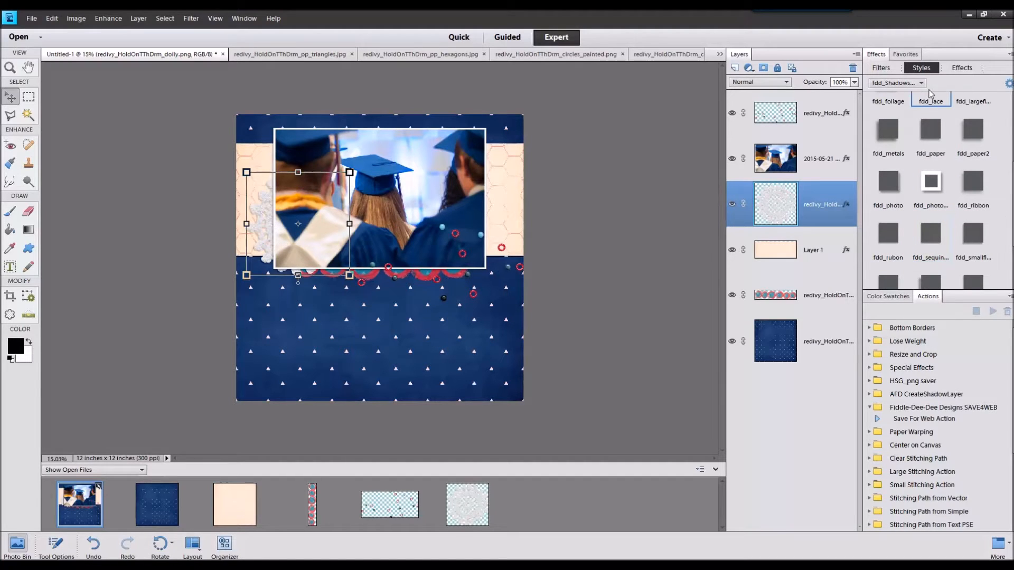
pyautogui.scroll(1, 951, 140)
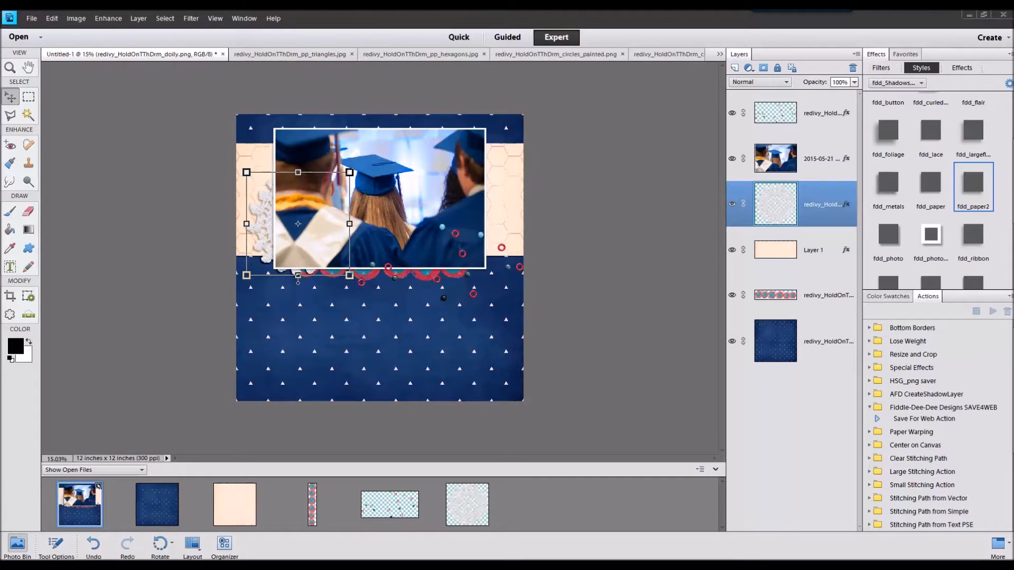
# Add the red stitch1 stitching above the photo layer along the photo's upper edge, with the fdd_staple shadow style
pyautogui.moveTo(659, 363); pyautogui.dragTo(532, 445)
pyautogui.doubleClick(93, 491)
pyautogui.click(820, 159)
pyautogui.scroll(-3, 894, 243)
pyautogui.click(893, 243)
pyautogui.moveTo(398, 253); pyautogui.dragTo(366, 124)
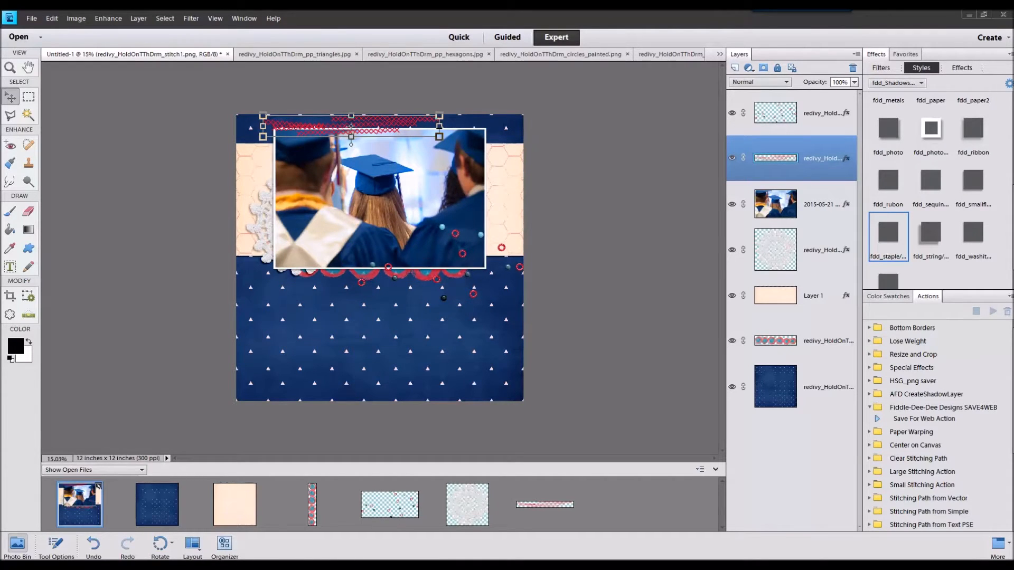
# Add the blank words_blank3 tag, then shrink it and tilt it counterclockwise at the photo's lower left corner
pyautogui.moveTo(688, 488); pyautogui.dragTo(688, 488)
pyautogui.doubleClick(60, 492)
pyautogui.click(817, 113)
pyautogui.moveTo(629, 499); pyautogui.dragTo(455, 281)
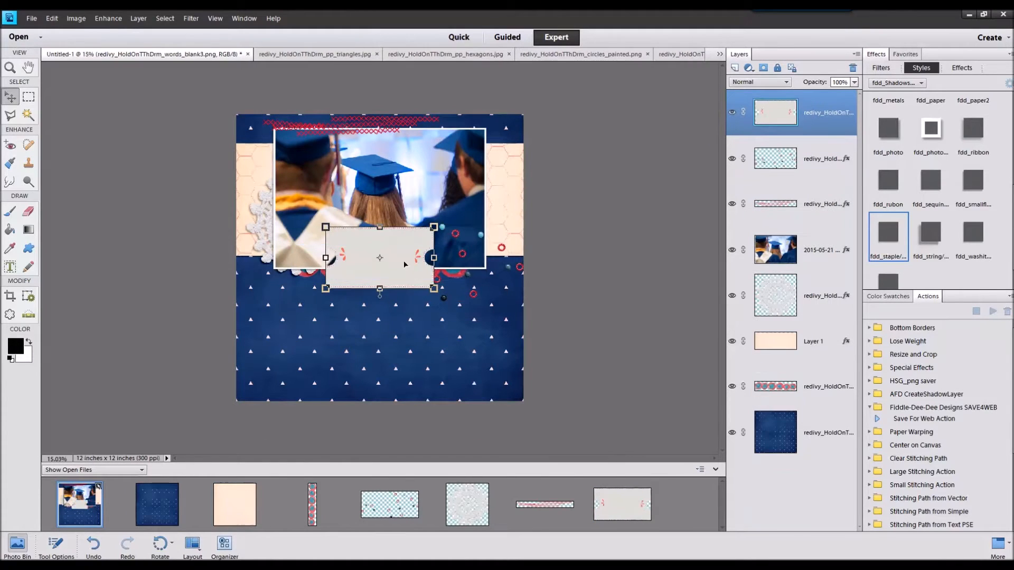
pyautogui.moveTo(435, 226); pyautogui.dragTo(382, 244)
pyautogui.moveTo(334, 263); pyautogui.dragTo(297, 260)
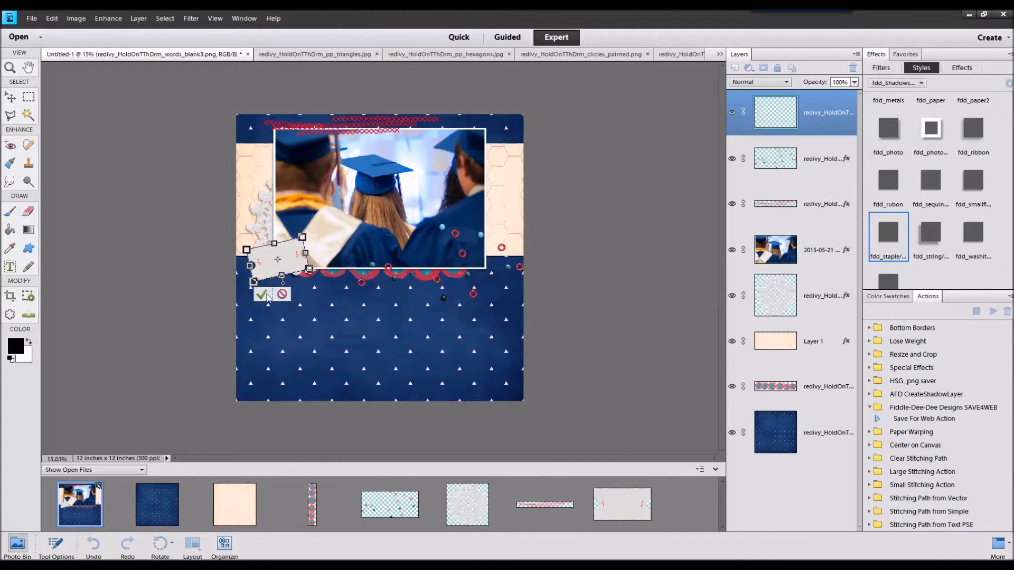
pyautogui.click(262, 295)
# Move the blank tag layer below the photo and apply the fdd_paper2 shadow style to it
pyautogui.moveTo(775, 113); pyautogui.dragTo(776, 248)
pyautogui.scroll(1, 951, 201)
pyautogui.click(973, 124)
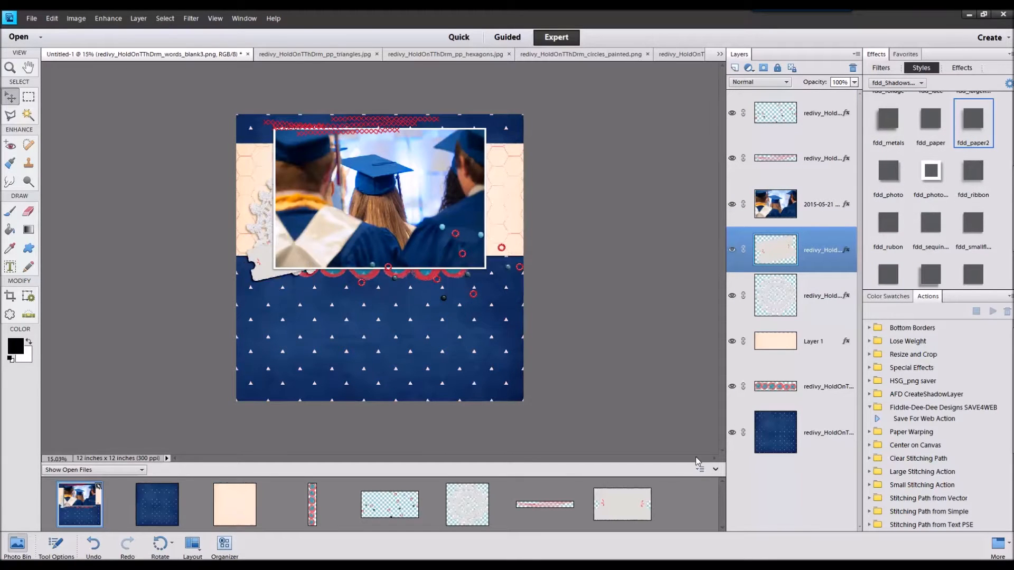
# Add the "Persevere and good things will happen" word art above the scatter layer
pyautogui.scroll(4, 799, 191)
pyautogui.click(817, 120)
pyautogui.scroll(-3, 599, 400)
pyautogui.scroll(-3, 370, 502)
pyautogui.moveTo(80, 506); pyautogui.dragTo(144, 486)
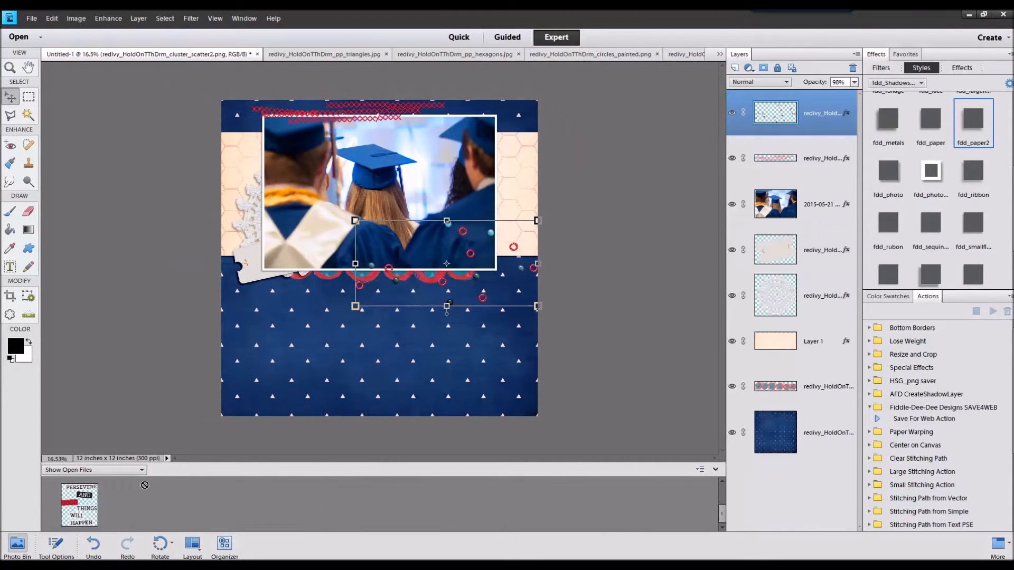
pyautogui.moveTo(74, 497); pyautogui.dragTo(296, 285)
# Position the Persevere word art over the photo's right edge, slightly reduced in size, and give it the fdd_word shadow style
pyautogui.moveTo(365, 254); pyautogui.dragTo(468, 202)
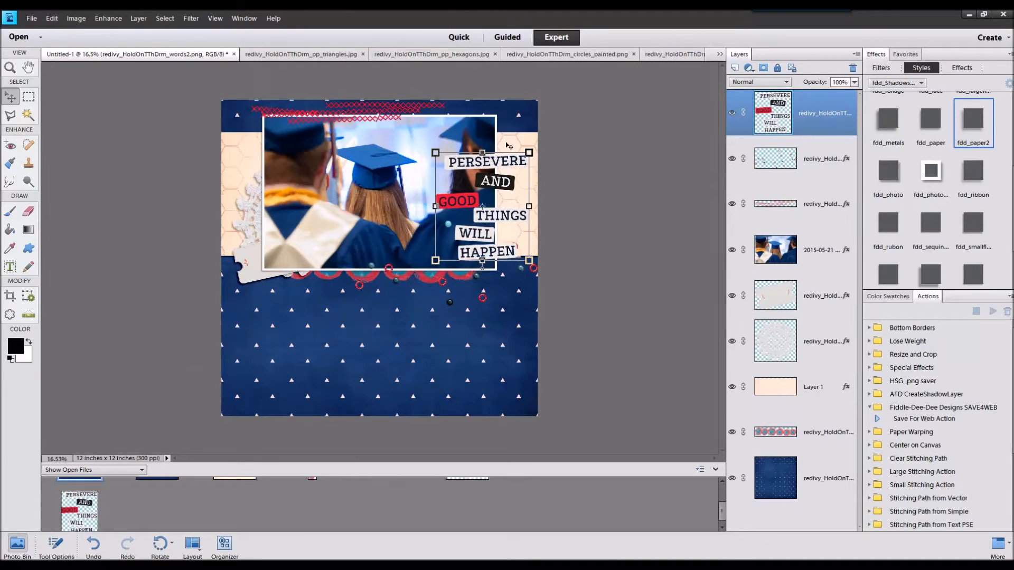
pyautogui.moveTo(528, 152); pyautogui.dragTo(517, 166)
pyautogui.moveTo(489, 217); pyautogui.dragTo(496, 211)
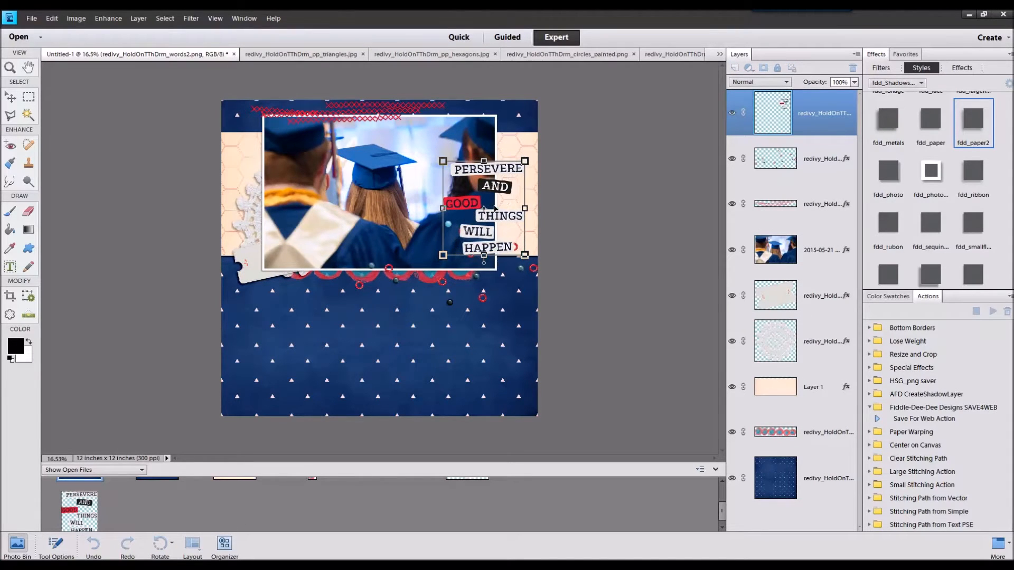
pyautogui.click(484, 275)
pyautogui.scroll(-2, 881, 270)
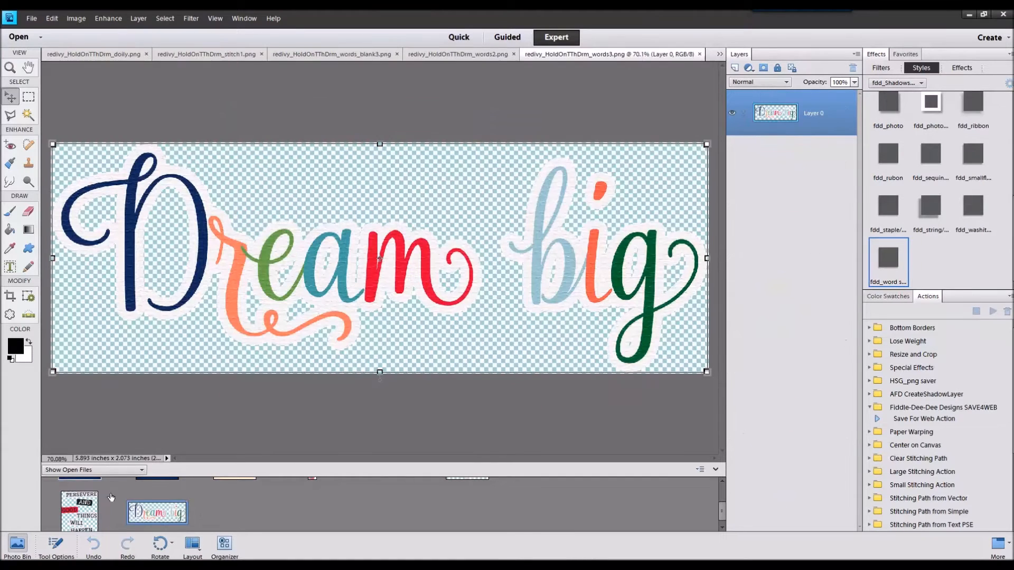
# Add the "Dream big" word art across the photo's lower left corner and apply the fdd_paper2 shadow style
pyautogui.doubleClick(94, 502)
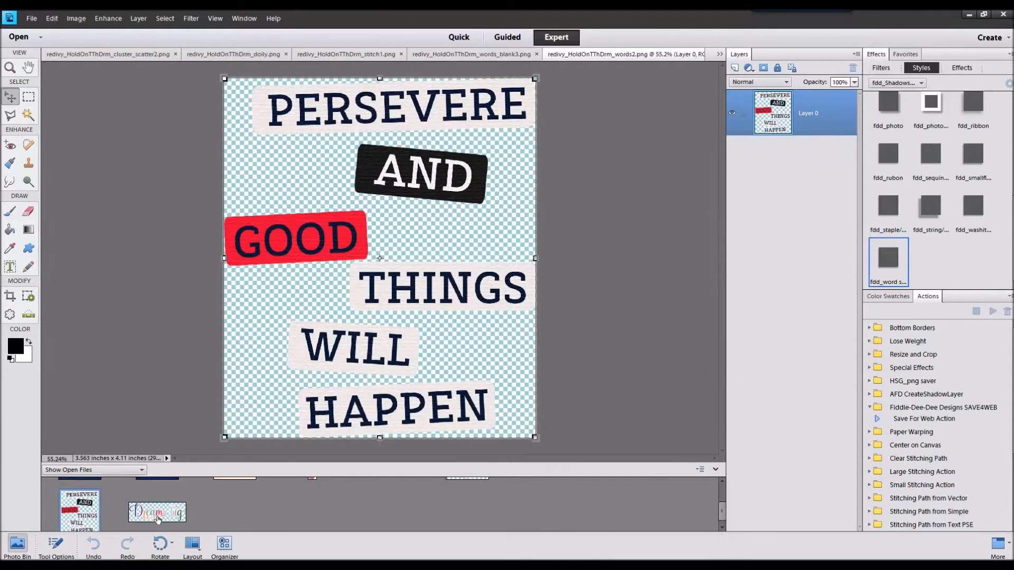
pyautogui.scroll(2, 94, 501)
pyautogui.doubleClick(94, 502)
pyautogui.moveTo(157, 528); pyautogui.dragTo(351, 292)
pyautogui.scroll(2, 890, 286)
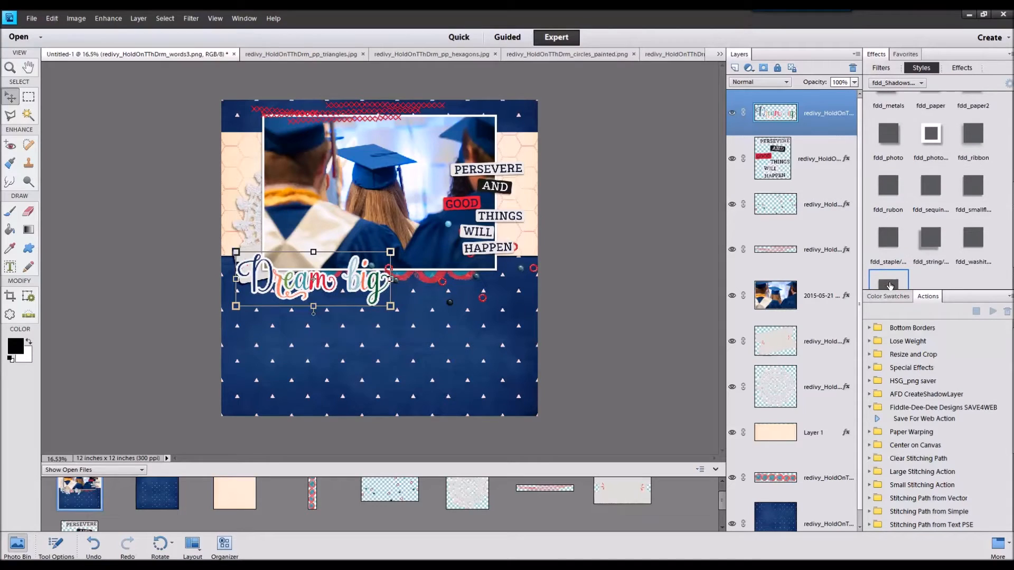
pyautogui.scroll(1, 967, 215)
pyautogui.doubleClick(975, 121)
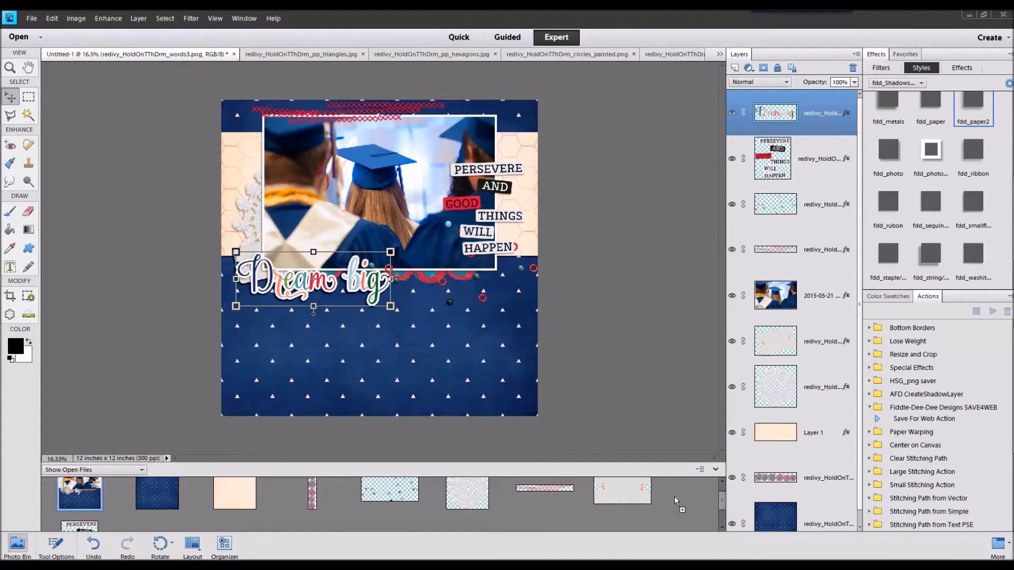
# Place the "Turning dreams into goals" strip under the Dream big title and send it one layer backward
pyautogui.doubleClick(85, 497)
pyautogui.scroll(-2, 115, 512)
pyautogui.moveTo(230, 512); pyautogui.dragTo(271, 336)
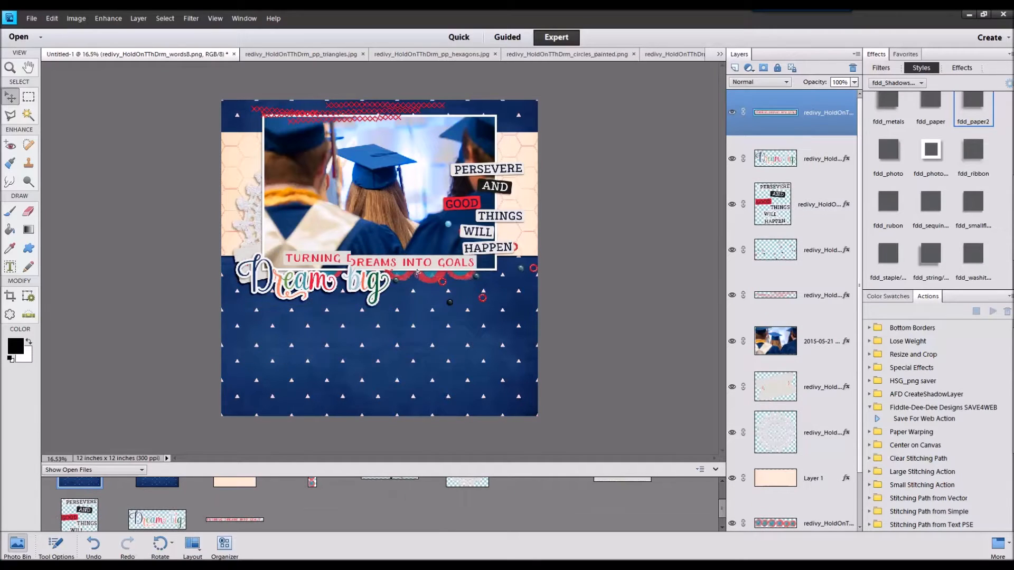
pyautogui.moveTo(414, 260); pyautogui.dragTo(359, 301)
pyautogui.hotkey('ctrl', '[')
# Apply the fdd_word shadow style to the "Turning dreams into goals" strip
pyautogui.scroll(-1, 894, 260)
pyautogui.scroll(-1, 894, 261)
pyautogui.doubleClick(885, 247)
# Close all the open source images at once, keeping only the layout open
pyautogui.doubleClick(157, 483)
pyautogui.keyDown('shift'); pyautogui.click(224, 520); pyautogui.keyUp('shift')
pyautogui.rightClick(224, 520)
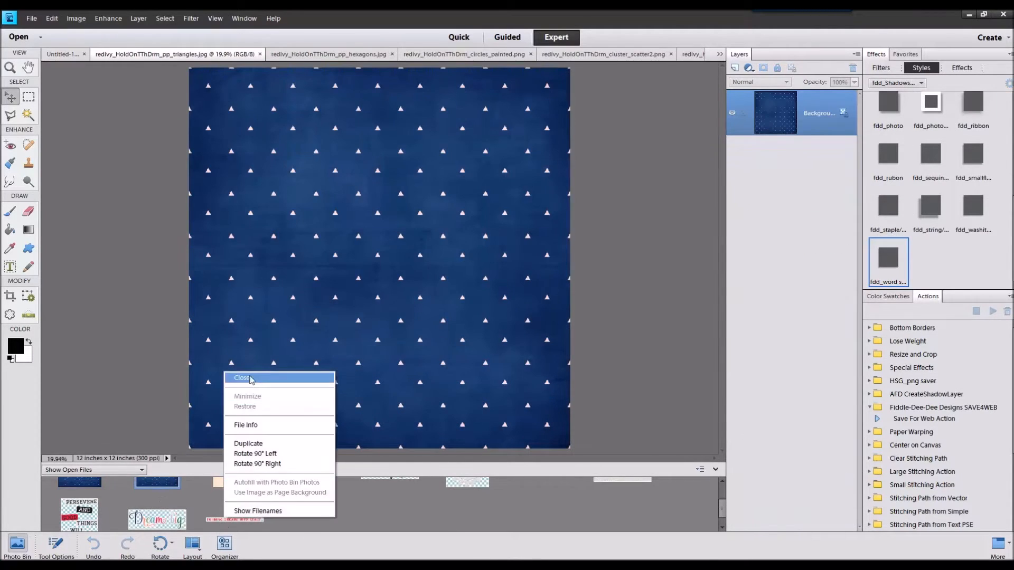
pyautogui.click(248, 380)
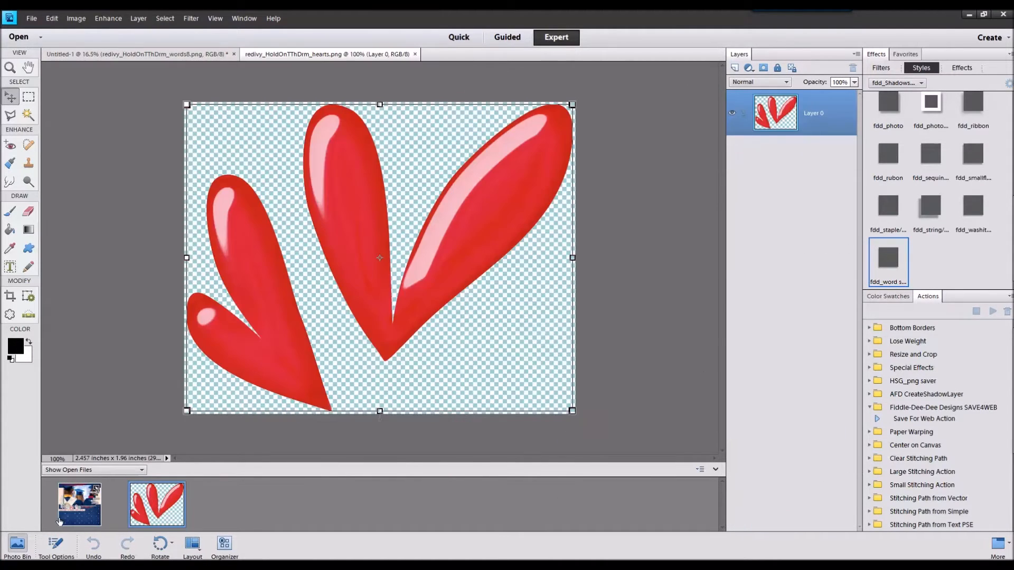
# Place the red hearts just above the Persevere word art, reduced in size, with the fdd_acrylic shadow style
pyautogui.click(79, 505)
pyautogui.moveTo(157, 505); pyautogui.dragTo(505, 113)
pyautogui.scroll(2, 993, 235)
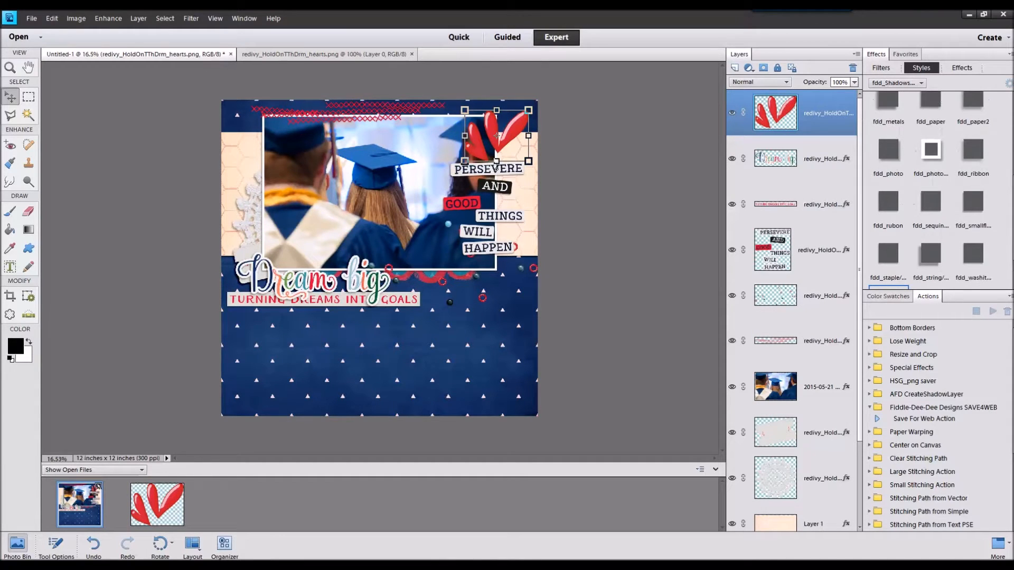
pyautogui.scroll(3, 955, 110)
pyautogui.moveTo(529, 110); pyautogui.dragTo(508, 139)
pyautogui.click(486, 182)
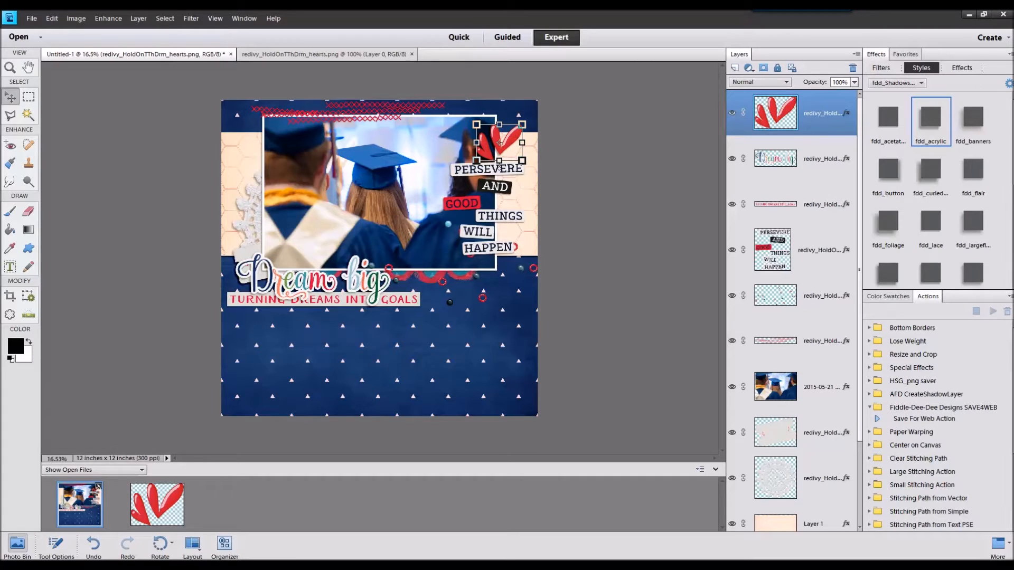
# Open the foliage images and place foliage1 in the layout between the photo and the blank tag layer
pyautogui.moveTo(1013, 416); pyautogui.dragTo(584, 417)
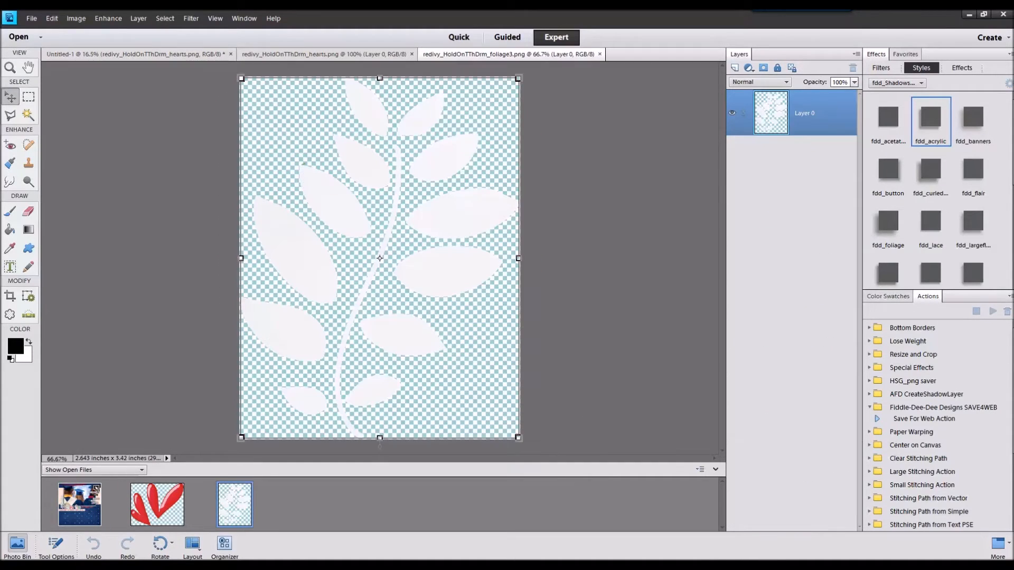
pyautogui.doubleClick(68, 495)
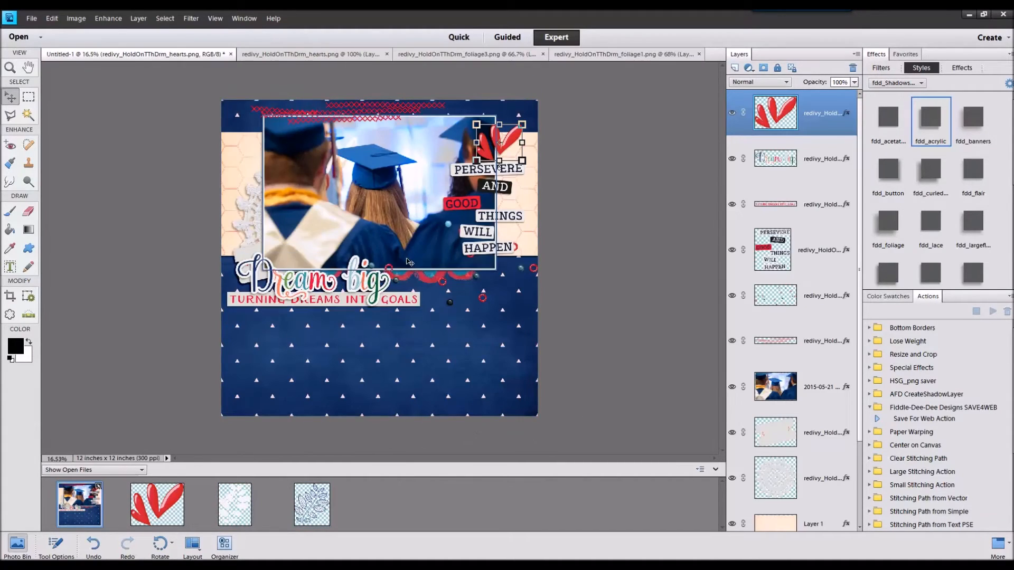
pyautogui.click(794, 389)
pyautogui.click(794, 434)
pyautogui.moveTo(312, 505); pyautogui.dragTo(334, 385)
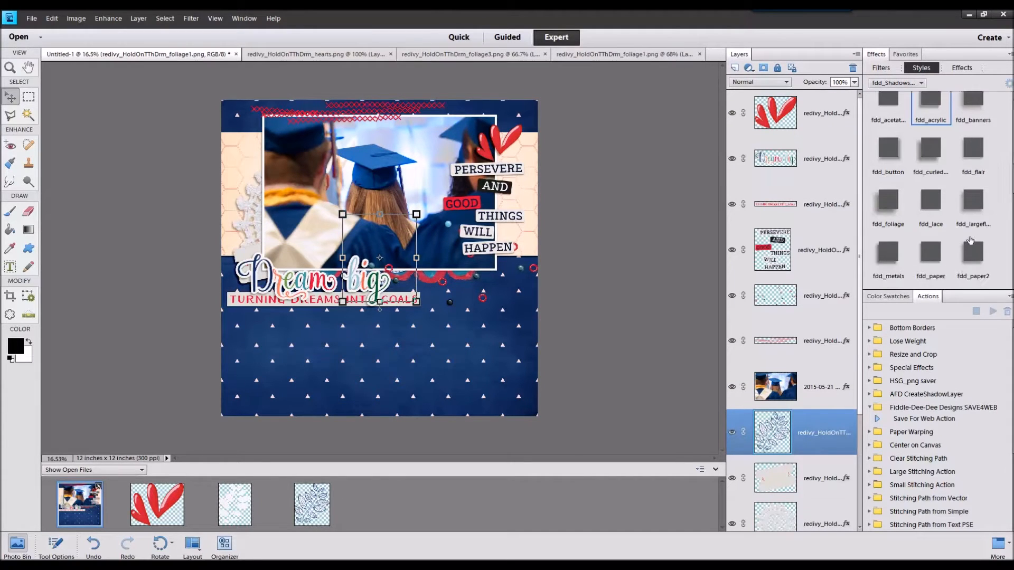
# Give the foliage the fdd_foliage shadow style and position it at the photo's lower left edge, rotated counterclockwise
pyautogui.doubleClick(878, 240)
pyautogui.moveTo(376, 248); pyautogui.dragTo(262, 216)
pyautogui.moveTo(305, 178); pyautogui.dragTo(245, 205)
pyautogui.press('Return')
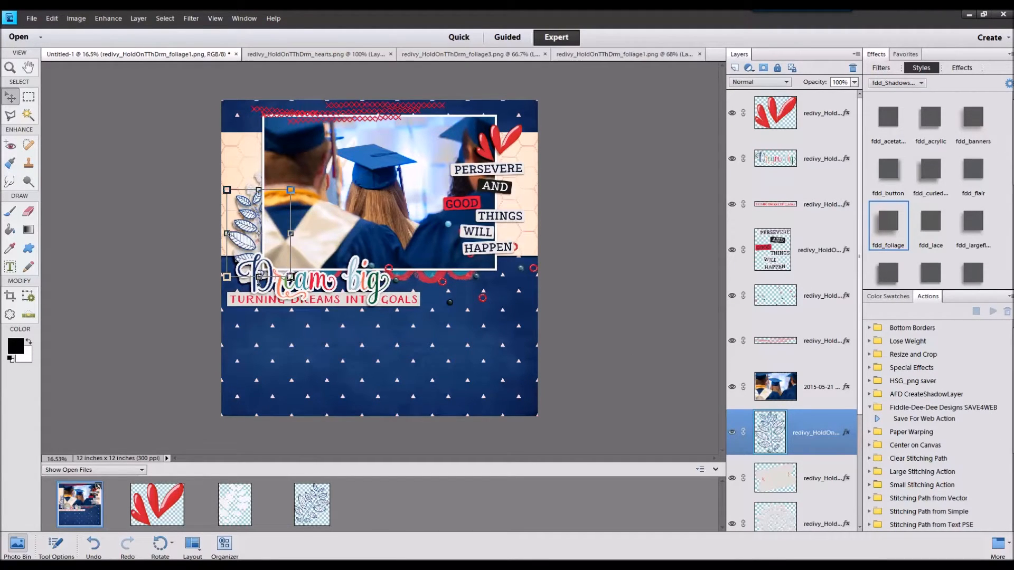
# Place the cluster_graffiti paint splatter directly above the blue triangle background, below the photo's lower right corner
pyautogui.moveTo(525, 427); pyautogui.dragTo(532, 484)
pyautogui.click(97, 500)
pyautogui.click(802, 519)
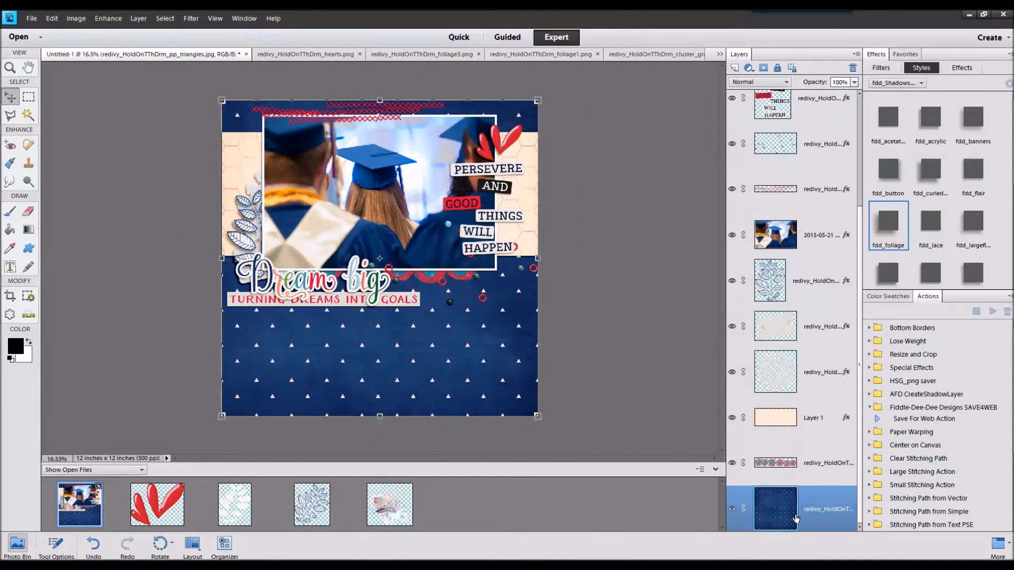
pyautogui.moveTo(379, 240); pyautogui.dragTo(438, 264)
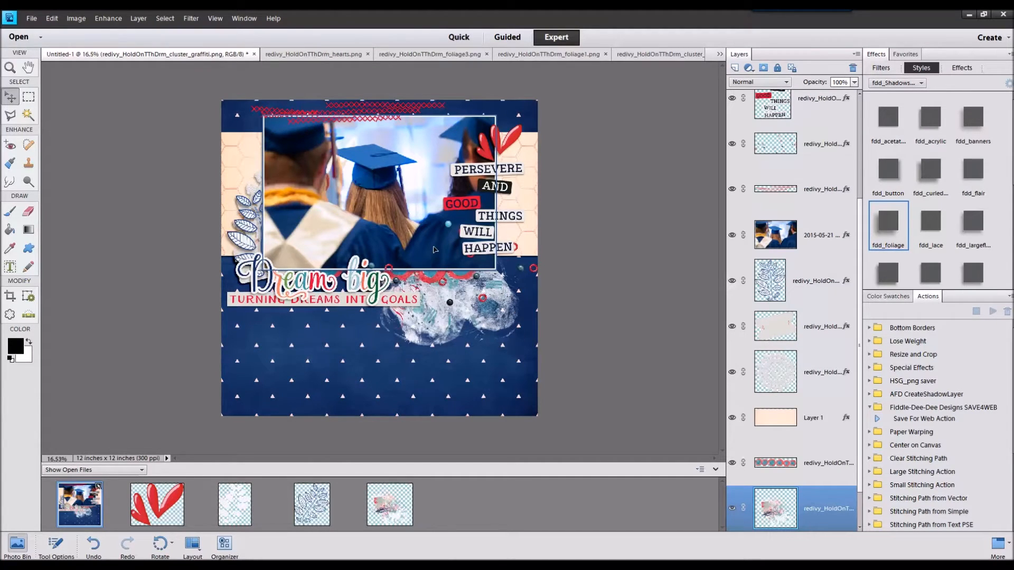
# Set the graffiti layer's blend mode to Linear Light and move the splatter into the lower half of the page
pyautogui.click(749, 67)
pyautogui.click(759, 82)
pyautogui.click(759, 82)
pyautogui.click(746, 257)
pyautogui.moveTo(450, 317); pyautogui.dragTo(435, 377)
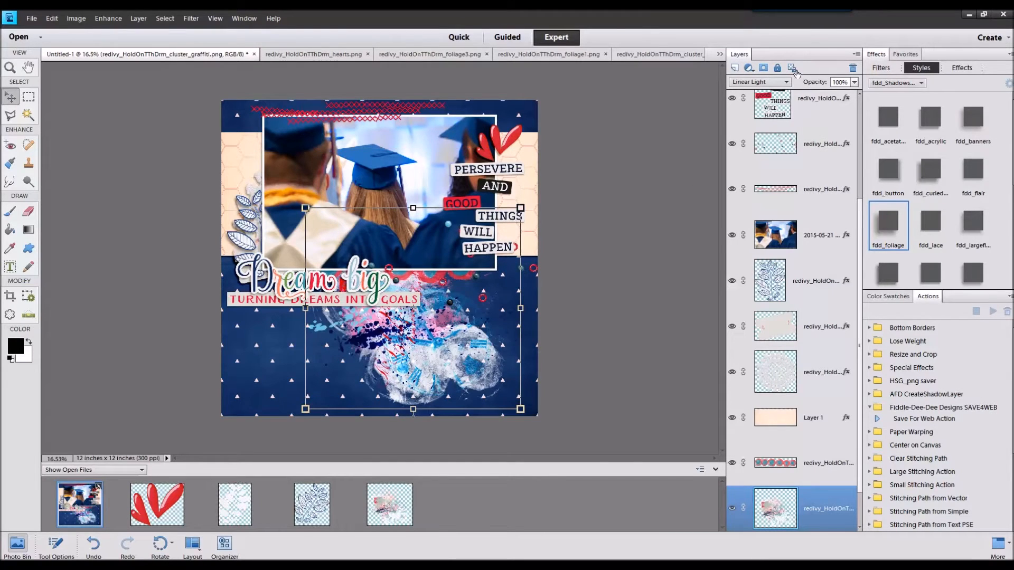
# Try other blend modes on the graffiti layer, return it to Normal and place a copy of the splatter behind the photo's upper right corner
pyautogui.scroll(1, 775, 86)
pyautogui.click(775, 86)
pyautogui.click(775, 86)
pyautogui.scroll(4, 775, 86)
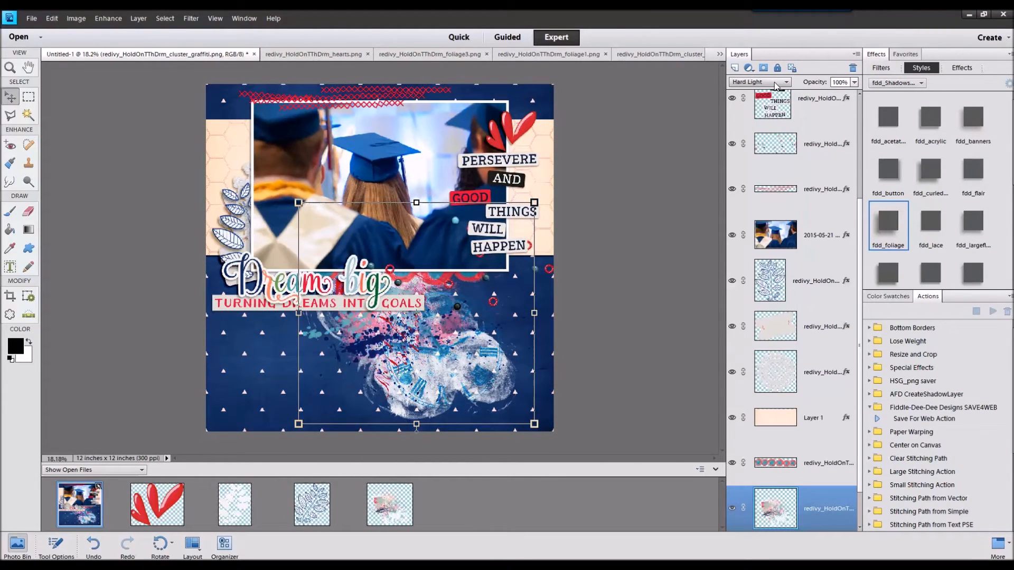
pyautogui.scroll(3, 775, 86)
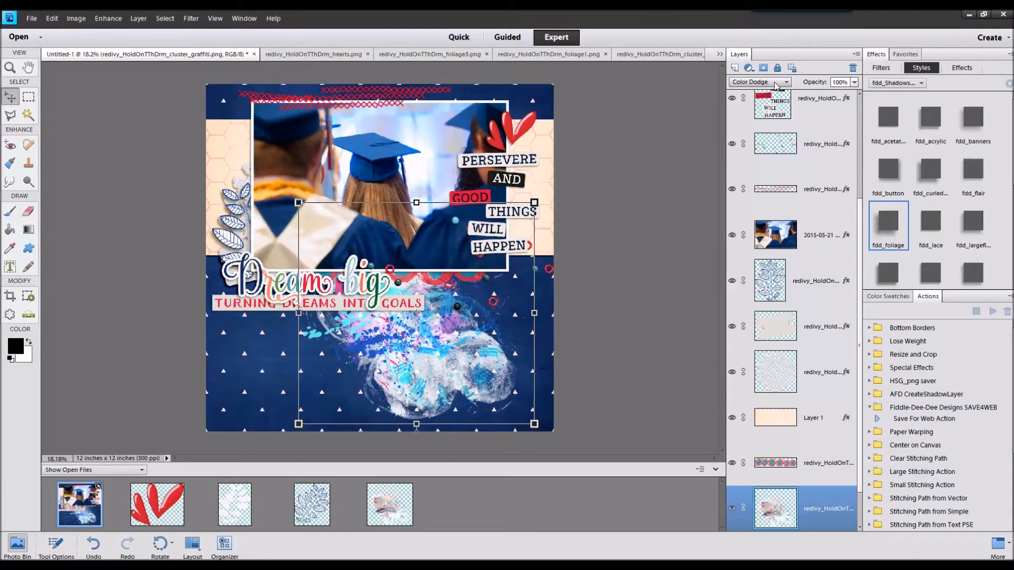
pyautogui.scroll(4, 775, 86)
pyautogui.click(775, 86)
pyautogui.click(745, 99)
pyautogui.moveTo(376, 363); pyautogui.dragTo(471, 218)
# Open the cluster_scatter1 image and close all element images, leaving only the layout open
pyautogui.moveTo(488, 522); pyautogui.dragTo(487, 520)
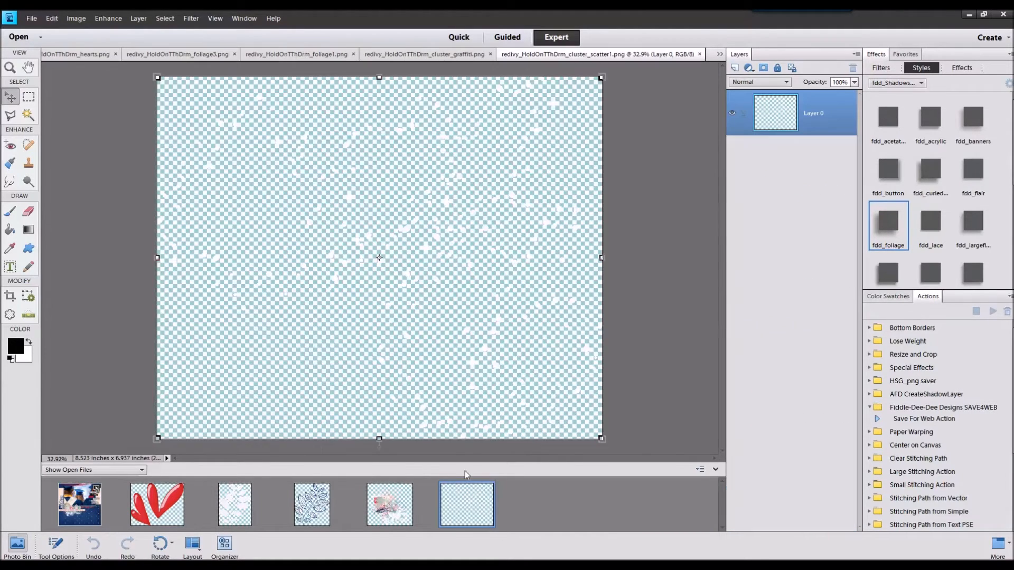
pyautogui.doubleClick(80, 504)
pyautogui.doubleClick(157, 505)
pyautogui.keyDown('shift'); pyautogui.click(480, 499); pyautogui.keyUp('shift')
pyautogui.rightClick(480, 497)
pyautogui.click(504, 359)
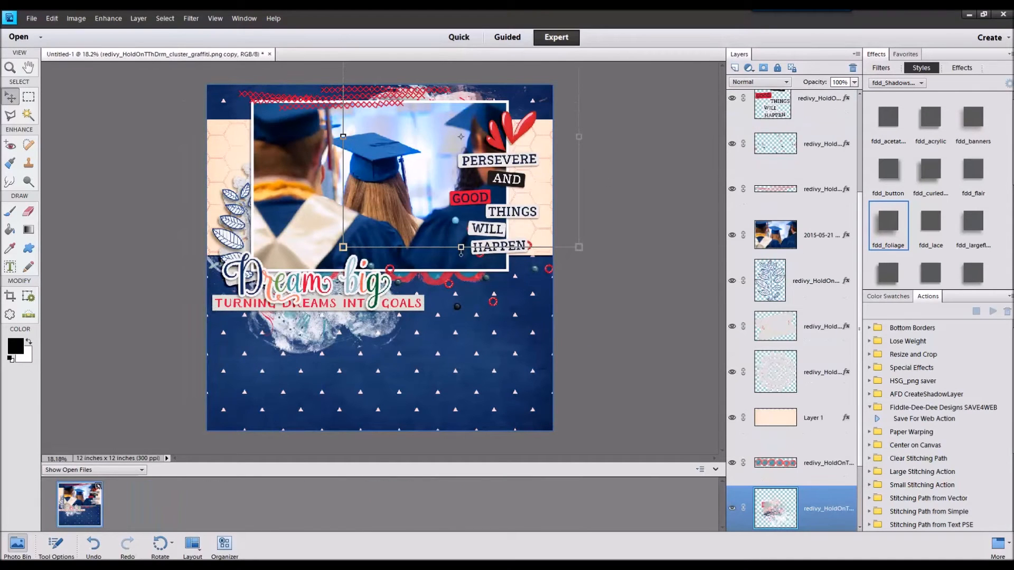
# Open the arrow image and place it in the layout at the top of the layer stack
pyautogui.moveTo(537, 482); pyautogui.dragTo(535, 486)
pyautogui.doubleClick(93, 508)
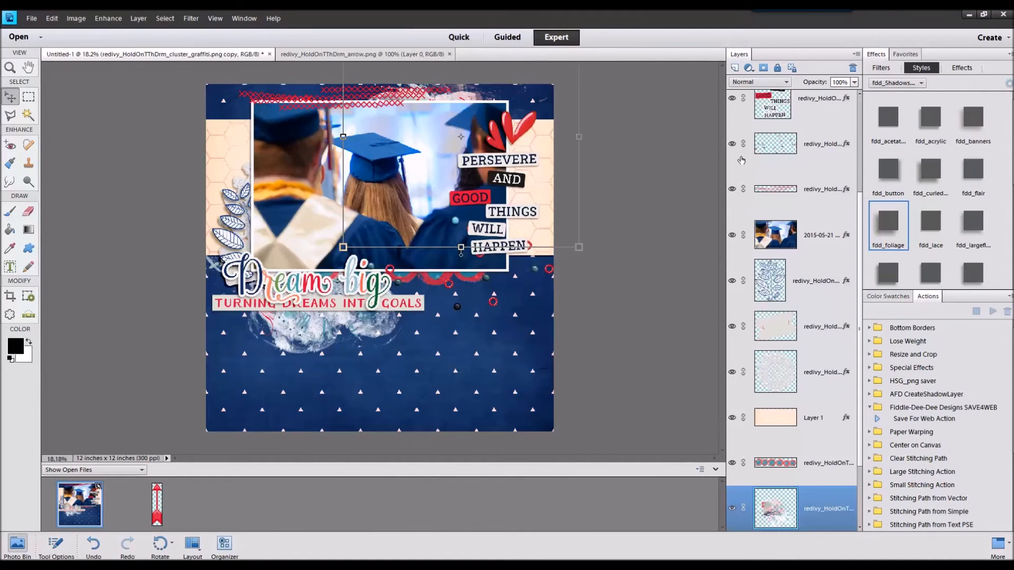
pyautogui.scroll(5, 768, 136)
pyautogui.click(782, 121)
pyautogui.moveTo(177, 479); pyautogui.dragTo(317, 333)
# Rotate the arrow layer 90° left, move it beside the word GOOD and give it the fdd_acrylic shadow style
pyautogui.click(76, 18)
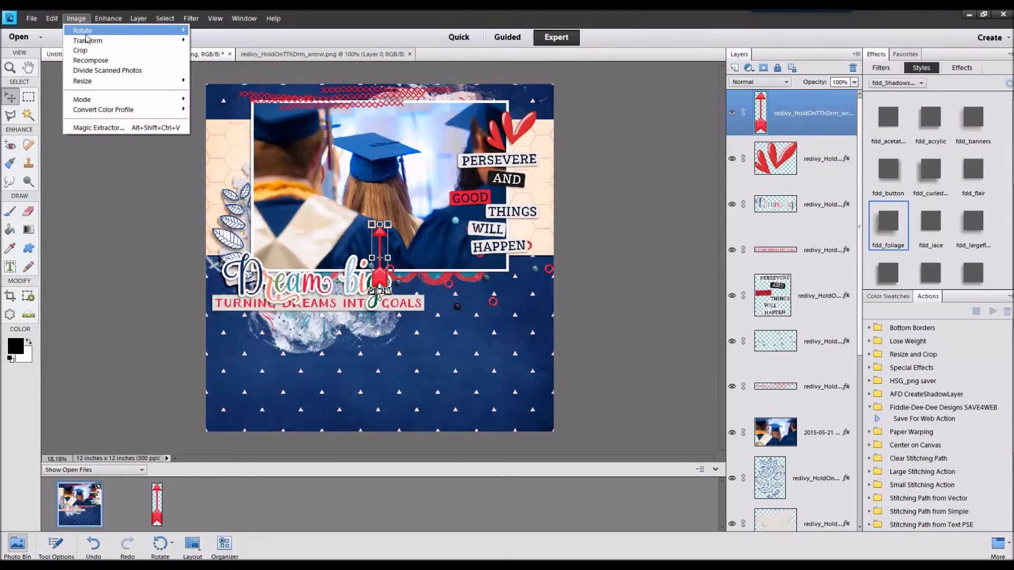
pyautogui.moveTo(121, 31)
pyautogui.click(227, 108)
pyautogui.moveTo(415, 249); pyautogui.dragTo(430, 206)
pyautogui.click(930, 124)
# Scale the arrow and the PERSEVERE word art down together and position them over the photo's right edge
pyautogui.keyDown('shift'); pyautogui.click(531, 164); pyautogui.keyUp('shift')
pyautogui.moveTo(539, 151)
pyautogui.mouseDown()
pyautogui.moveTo(521, 163)
pyautogui.moveTo(537, 161)
pyautogui.mouseUp()
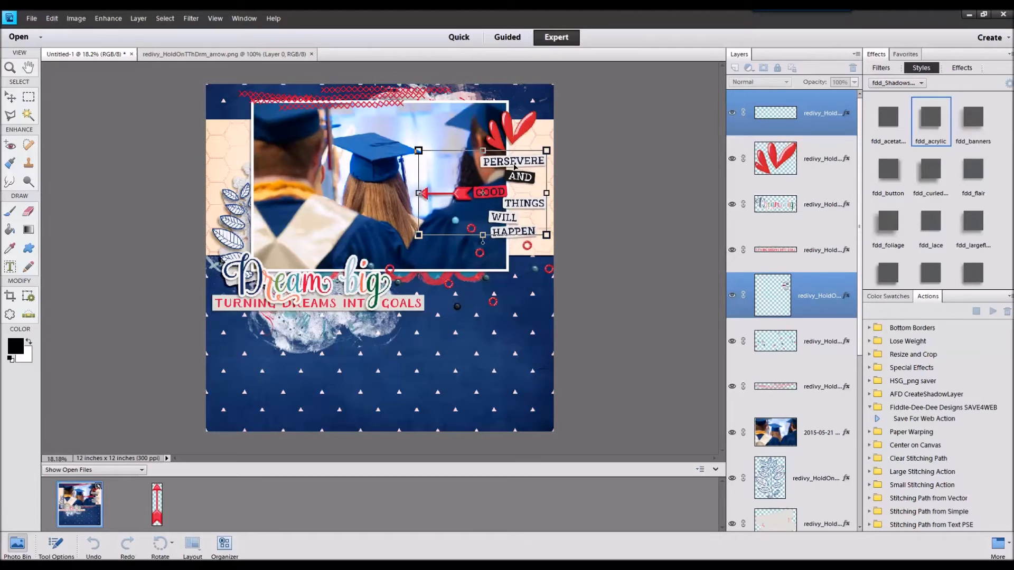
pyautogui.click(508, 246)
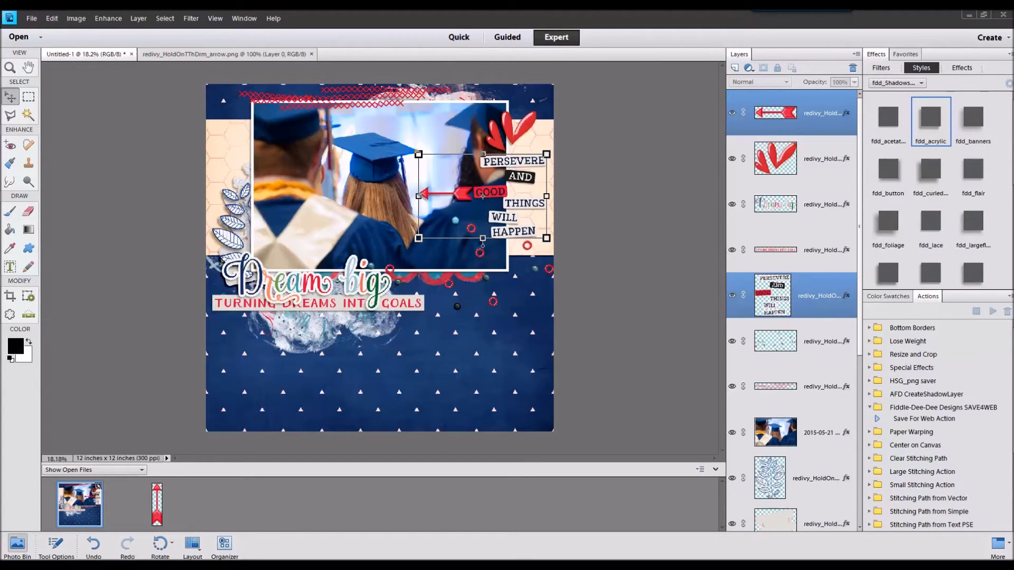
# Open the bow3 image and place it in the layout above the arrow layer
pyautogui.moveTo(654, 483); pyautogui.dragTo(654, 483)
pyautogui.doubleClick(78, 504)
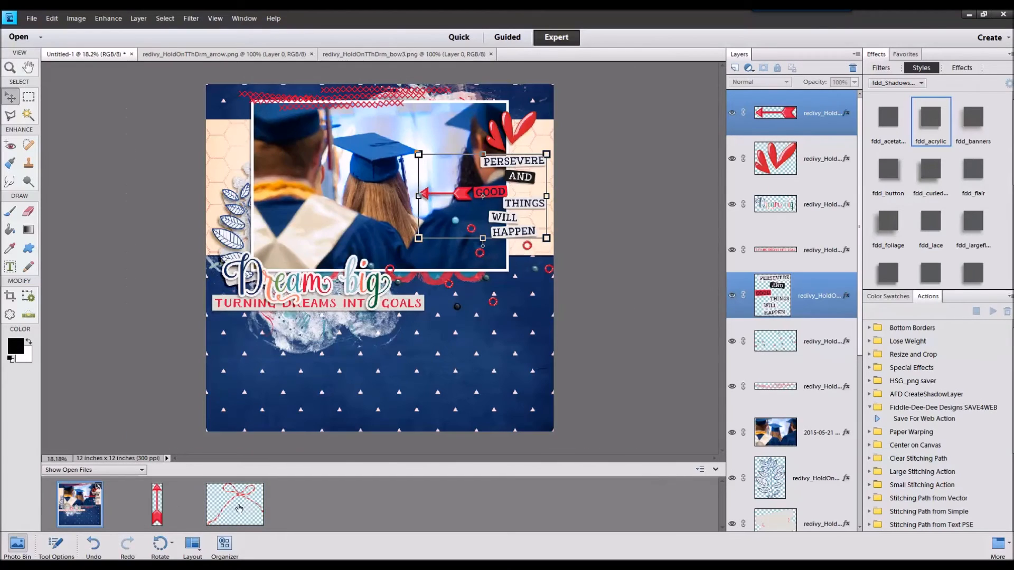
pyautogui.click(818, 120)
pyautogui.moveTo(236, 505); pyautogui.dragTo(327, 359)
# Give the bow the fdd_string shadow style and position it over the lower part of the Dream big title
pyautogui.scroll(-4, 956, 193)
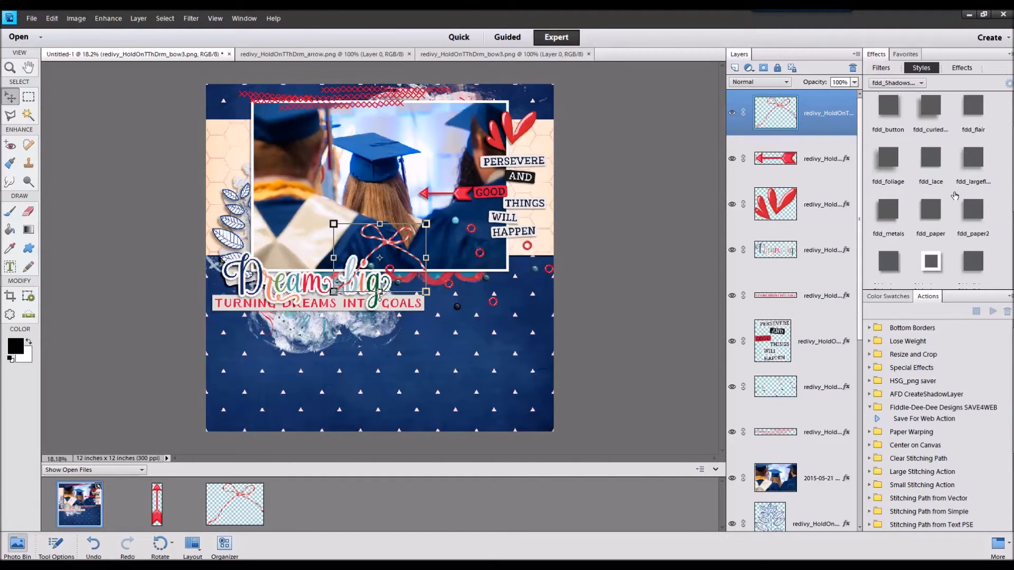
pyautogui.scroll(-2, 957, 196)
pyautogui.moveTo(403, 239); pyautogui.dragTo(349, 287)
pyautogui.click(302, 361)
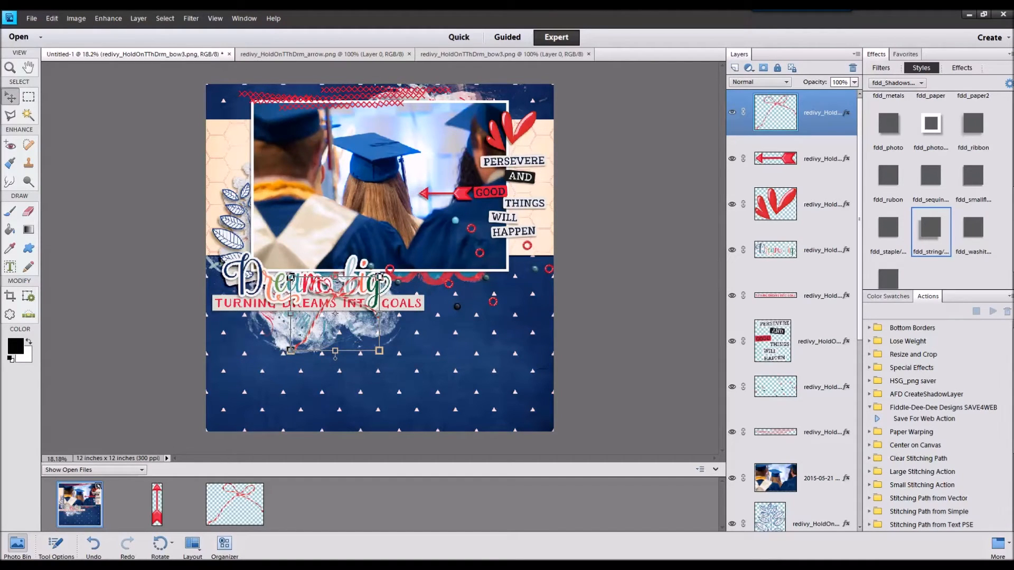
# Place the button2 image on top with the fdd_button shadow style, scaled down beside the word AND
pyautogui.moveTo(735, 363); pyautogui.dragTo(605, 476)
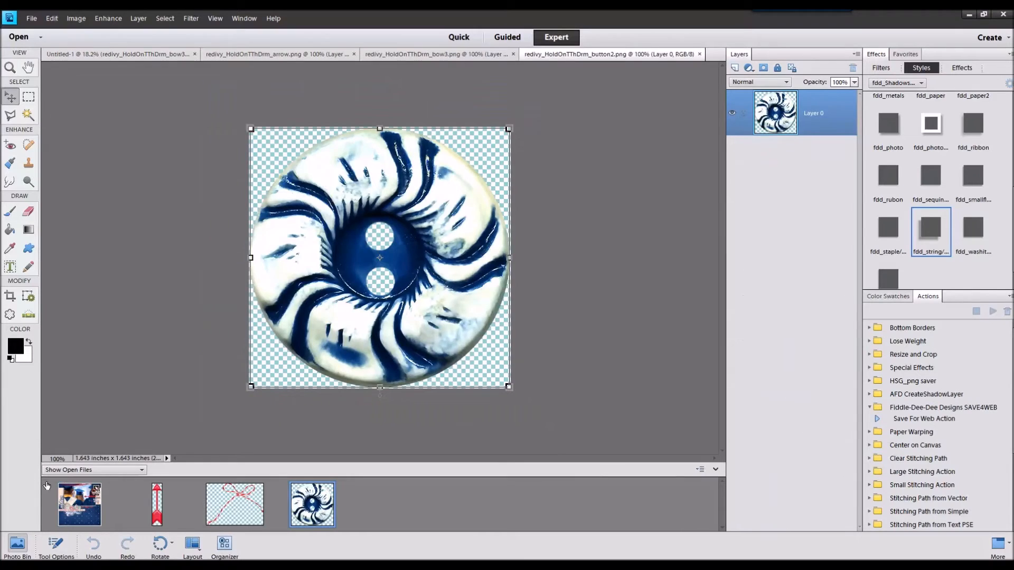
pyautogui.doubleClick(74, 502)
pyautogui.moveTo(312, 504); pyautogui.dragTo(386, 348)
pyautogui.scroll(5, 932, 232)
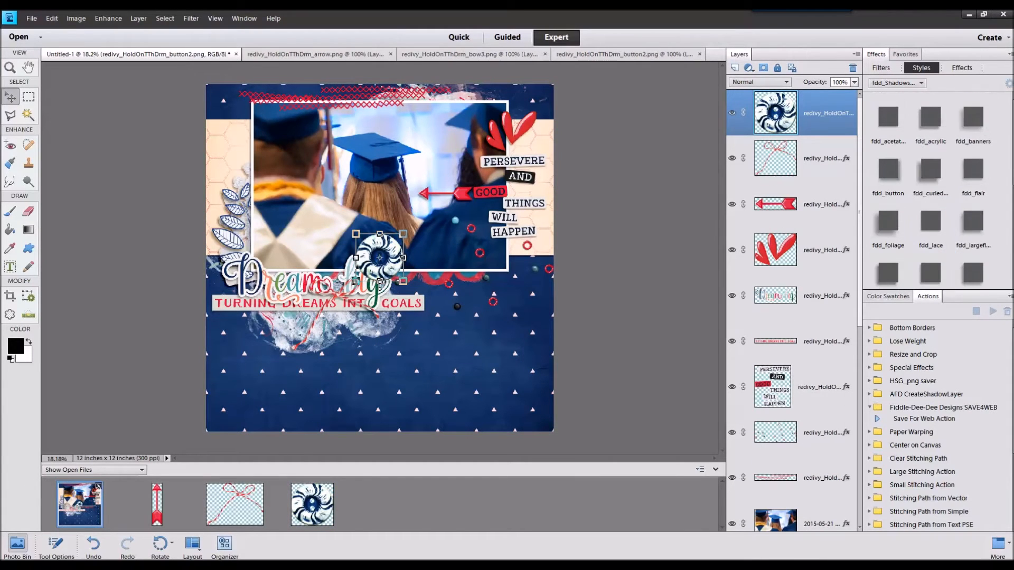
pyautogui.moveTo(404, 234); pyautogui.dragTo(373, 264)
pyautogui.click(334, 302)
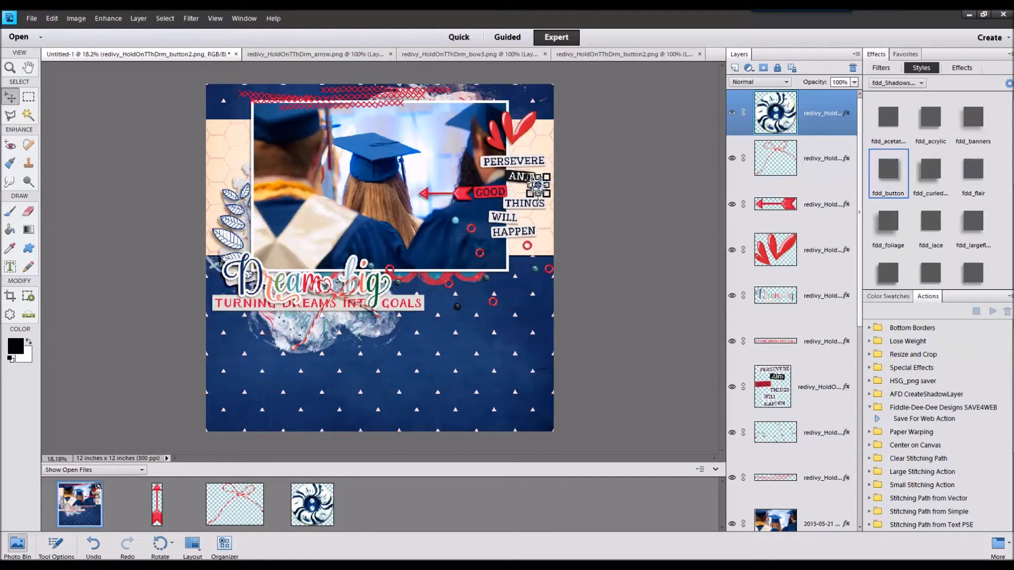
# Open the flower6 image and place it in the layout between the photo and foliage layers
pyautogui.doubleClick(84, 500)
pyautogui.click(233, 242)
pyautogui.moveTo(390, 504); pyautogui.dragTo(381, 364)
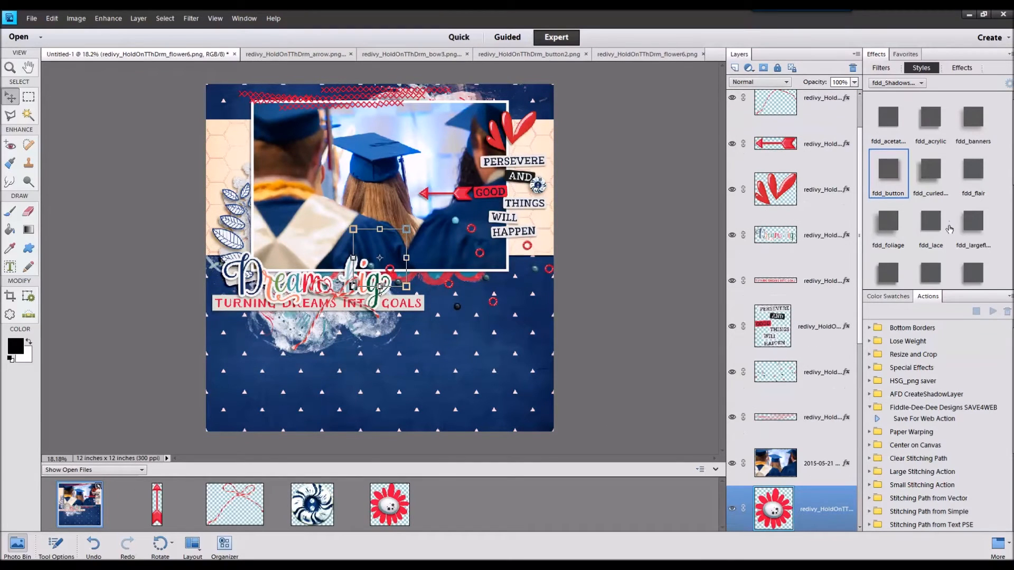
# Give flower6 the large flower shadow style, scale it down and position it over the foliage at the photo's lower left
pyautogui.scroll(-2, 956, 195)
pyautogui.click(973, 190)
pyautogui.moveTo(401, 238); pyautogui.dragTo(243, 240)
pyautogui.click(221, 280)
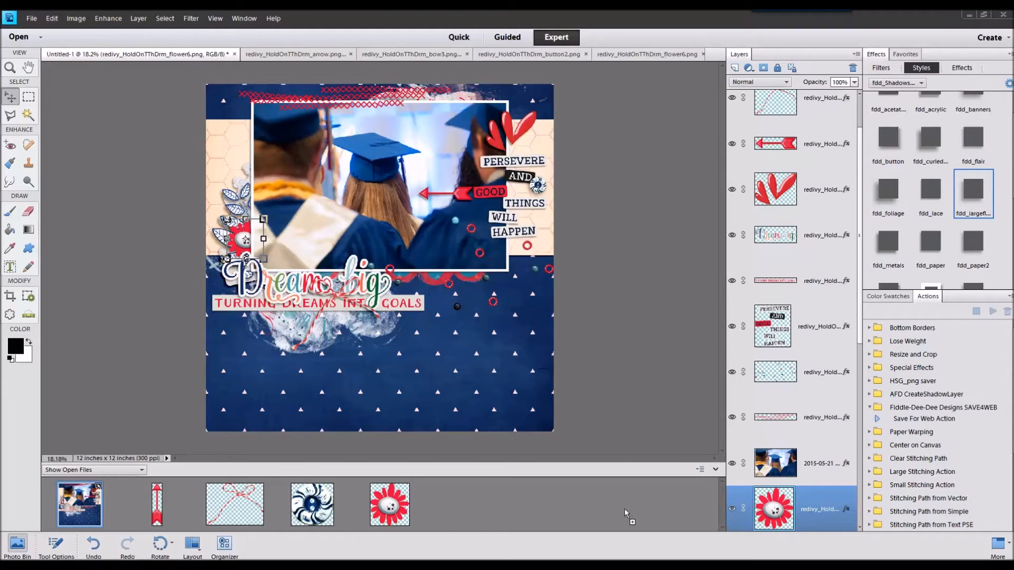
# Open the flower11 image, place it directly above Layer 1 and scale it down over the foliage's left side
pyautogui.doubleClick(97, 492)
pyautogui.scroll(-5, 810, 427)
pyautogui.click(828, 333)
pyautogui.moveTo(467, 503); pyautogui.dragTo(388, 259)
pyautogui.moveTo(388, 259); pyautogui.dragTo(247, 191)
pyautogui.moveTo(273, 158); pyautogui.dragTo(243, 186)
pyautogui.click(206, 243)
# Give the blue flower11 the small flower shadow style, shrink it and tuck it behind the foliage above the red flower
pyautogui.scroll(-4, 942, 260)
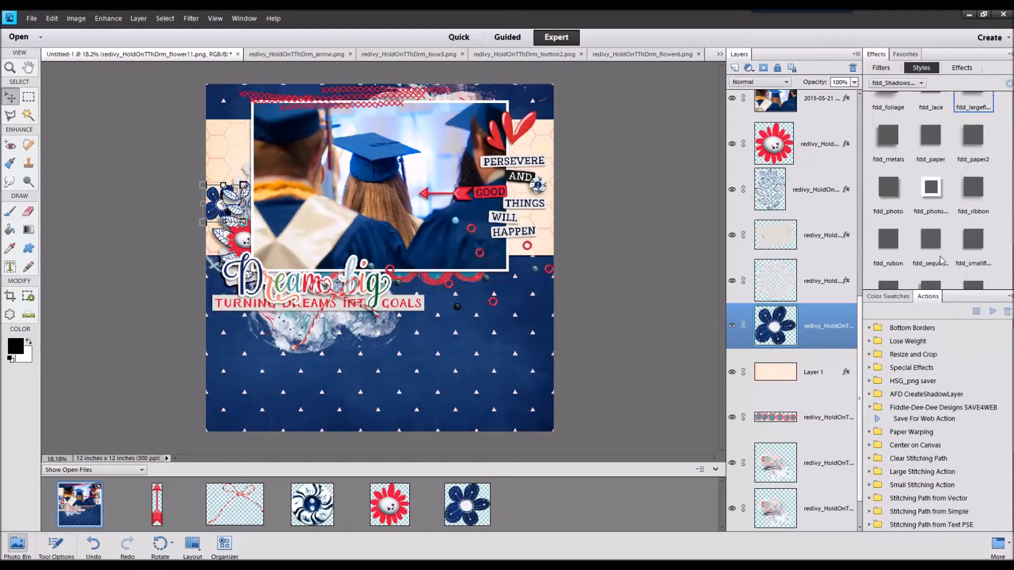
pyautogui.scroll(-1, 943, 261)
pyautogui.click(974, 202)
pyautogui.moveTo(223, 185); pyautogui.dragTo(223, 213)
pyautogui.click(202, 247)
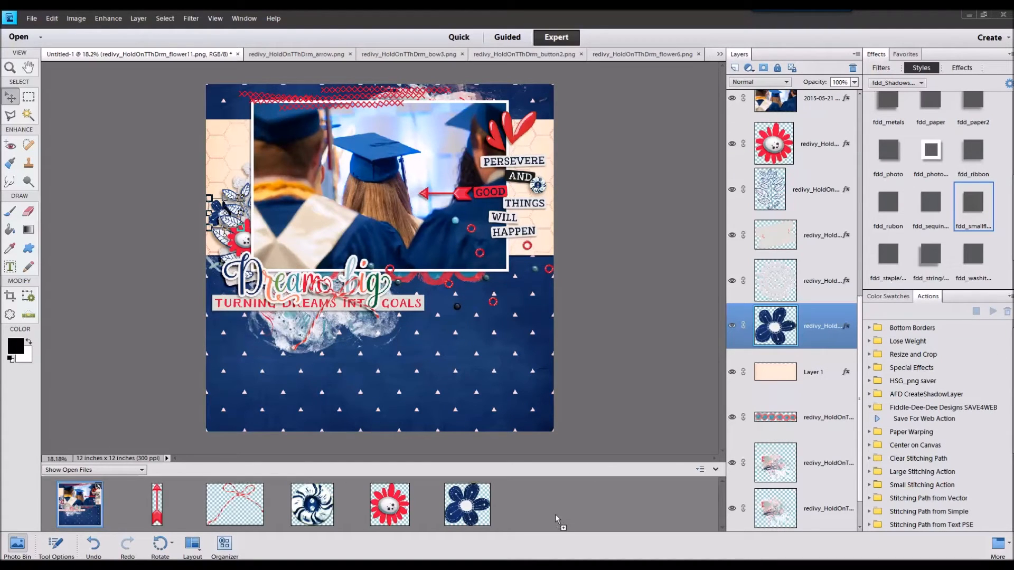
# Open the flower18 image and place it in the layout at the top of the layer stack
pyautogui.moveTo(556, 515); pyautogui.dragTo(562, 498)
pyautogui.doubleClick(67, 505)
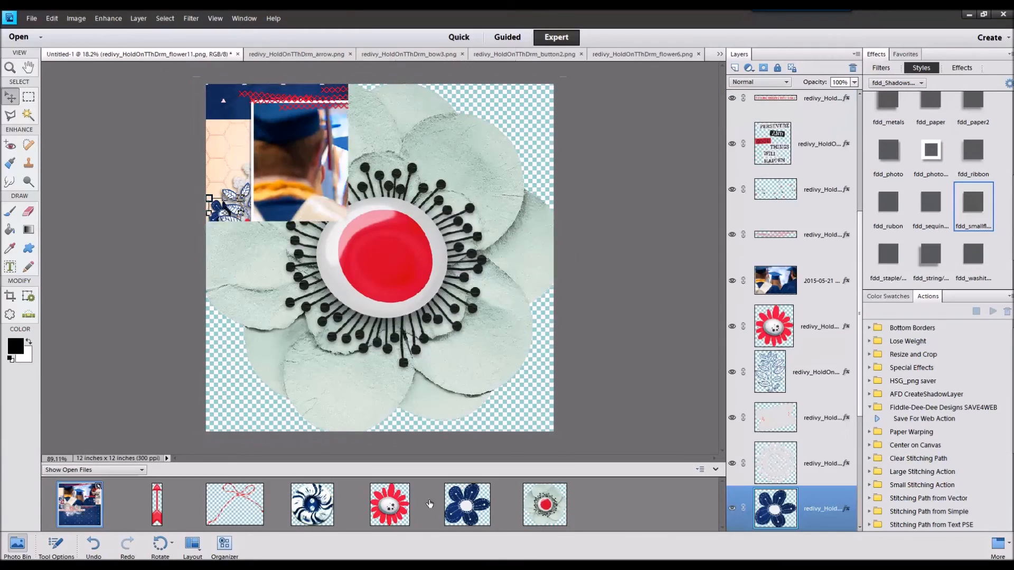
pyautogui.scroll(4, 793, 135)
pyautogui.scroll(1, 793, 135)
pyautogui.click(790, 124)
pyautogui.moveTo(544, 504); pyautogui.dragTo(419, 285)
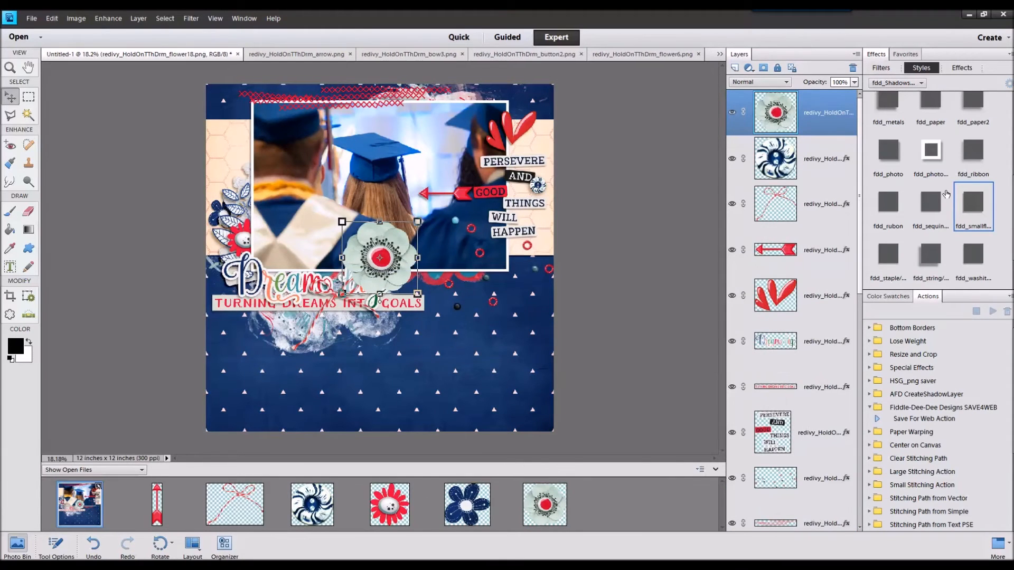
# Give flower18 the large flower shadow style, scale it down and position it just below the word HAPPEN
pyautogui.scroll(2, 976, 172)
pyautogui.click(974, 111)
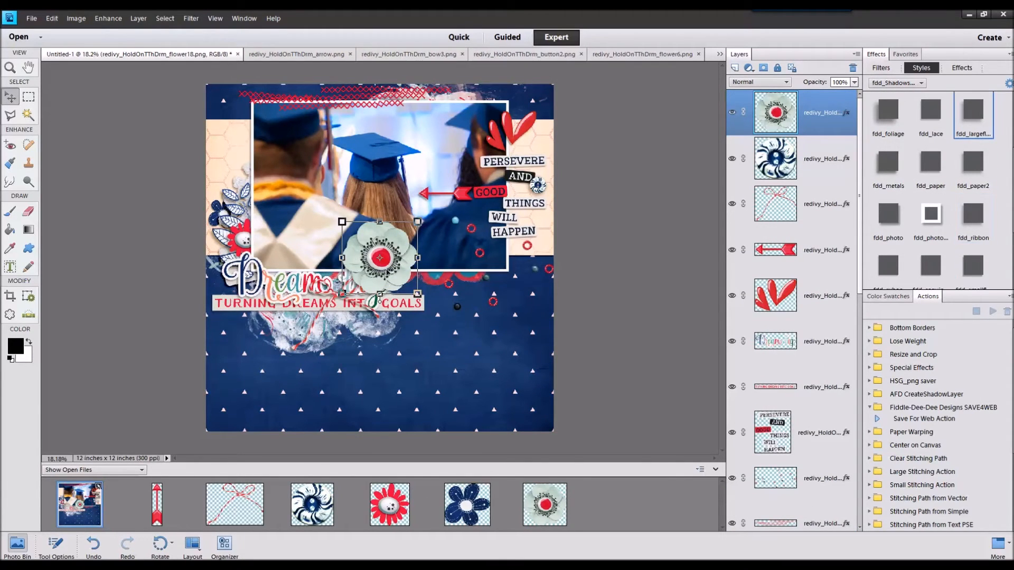
pyautogui.moveTo(414, 225); pyautogui.dragTo(378, 261)
pyautogui.moveTo(362, 277); pyautogui.dragTo(514, 255)
pyautogui.press('Return')
# Open the flower16 image, place it on top of the layout and give it the large flower shadow style
pyautogui.moveTo(663, 467); pyautogui.dragTo(660, 455)
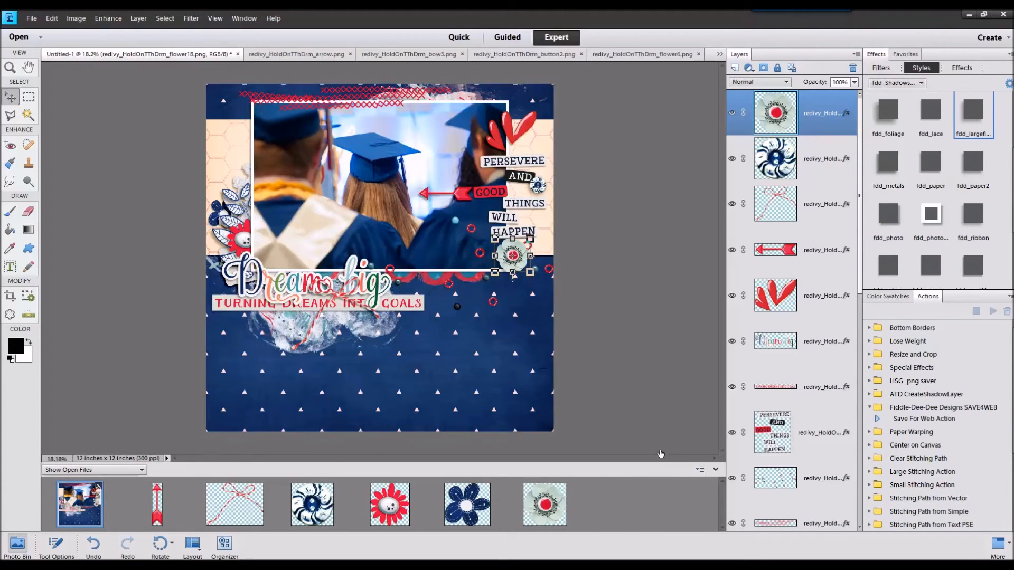
pyautogui.doubleClick(81, 496)
pyautogui.moveTo(617, 507); pyautogui.dragTo(364, 248)
pyautogui.click(974, 112)
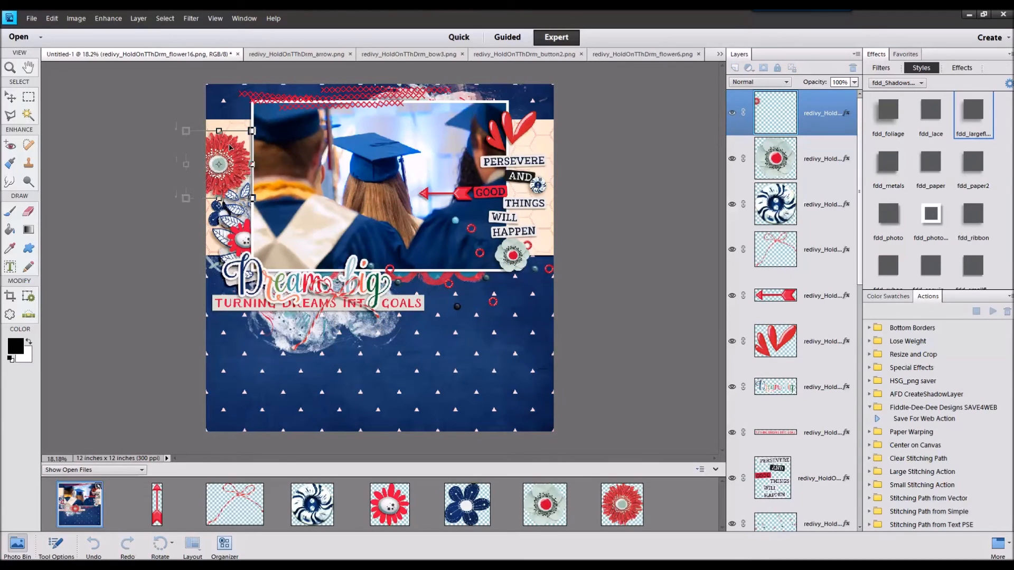
# Scale flower16 down over the foliage cluster at the photo's left edge and move its layer beneath the photo
pyautogui.moveTo(252, 131); pyautogui.dragTo(248, 225)
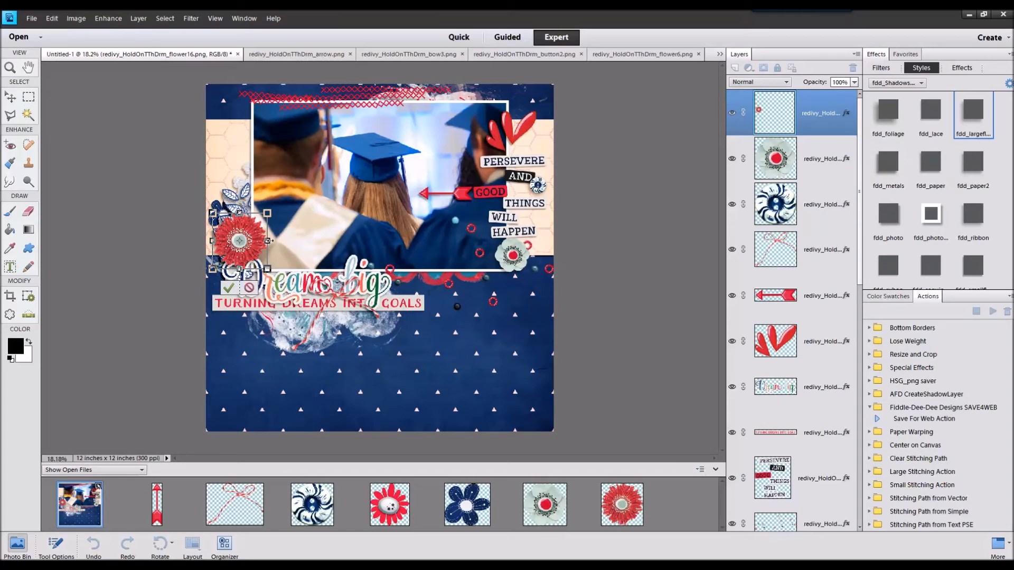
pyautogui.click(229, 288)
pyautogui.moveTo(818, 111); pyautogui.dragTo(824, 391)
# Shrink flower6 below the pale green flower at the photo's lower right, move its layer above the photo and close the element images
pyautogui.click(820, 417)
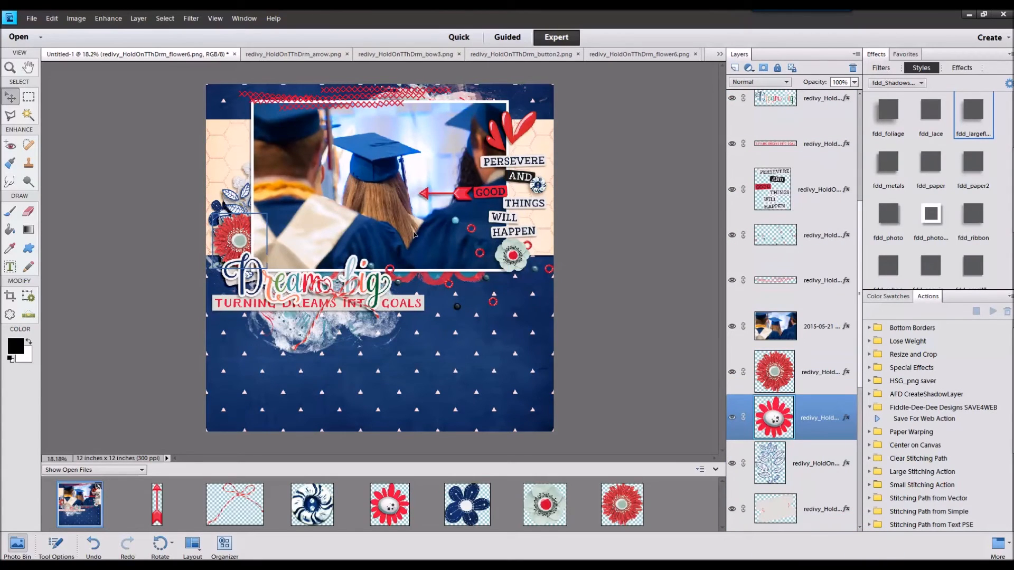
pyautogui.moveTo(231, 234); pyautogui.dragTo(221, 190)
pyautogui.moveTo(251, 158); pyautogui.dragTo(502, 274)
pyautogui.press('Return')
pyautogui.moveTo(819, 417); pyautogui.dragTo(825, 298)
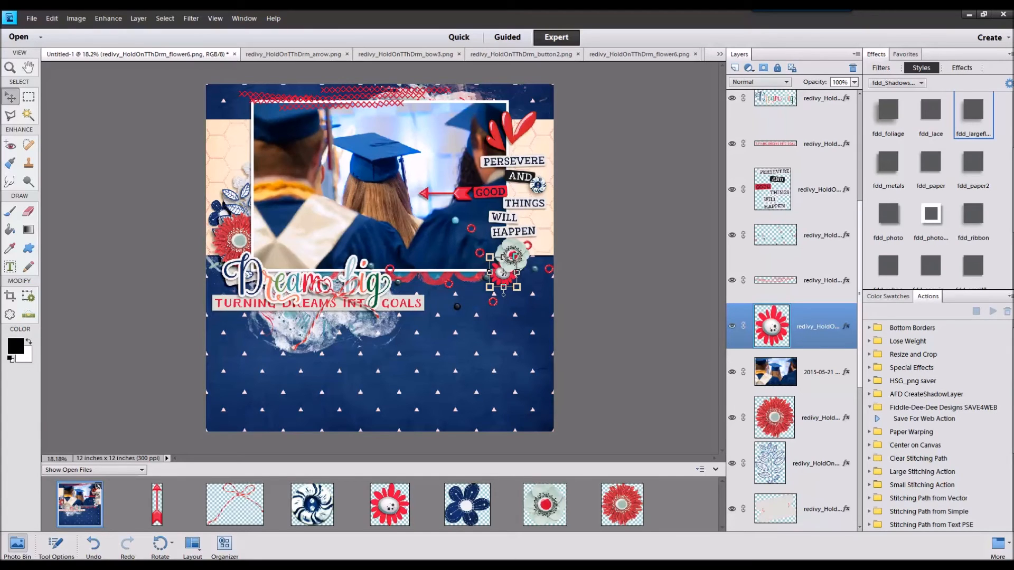
pyautogui.click(157, 505)
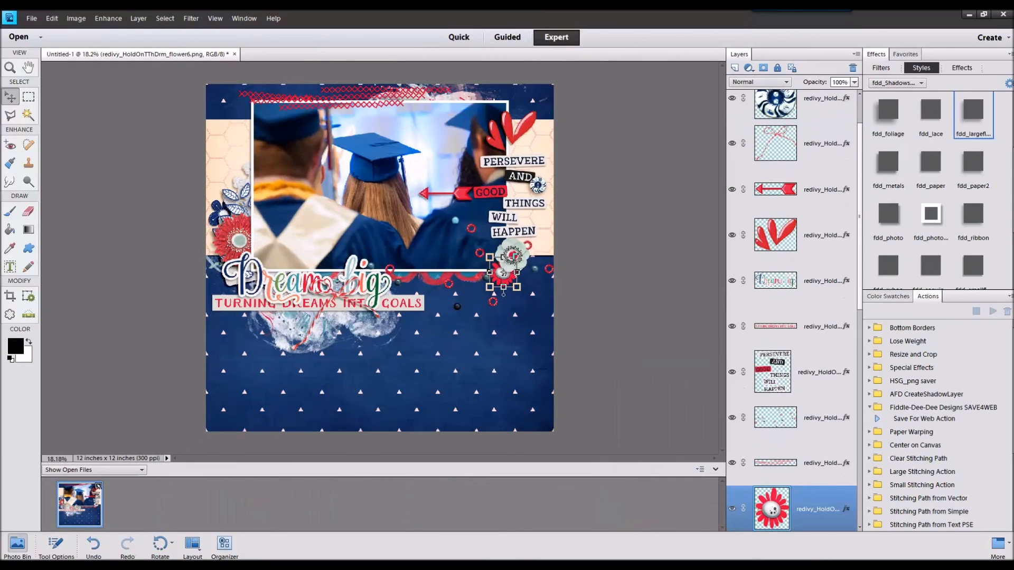
# Open the pp_chevron2 paper and place it in the layout beneath the blue triangles paper
pyautogui.scroll(1, 621, 259)
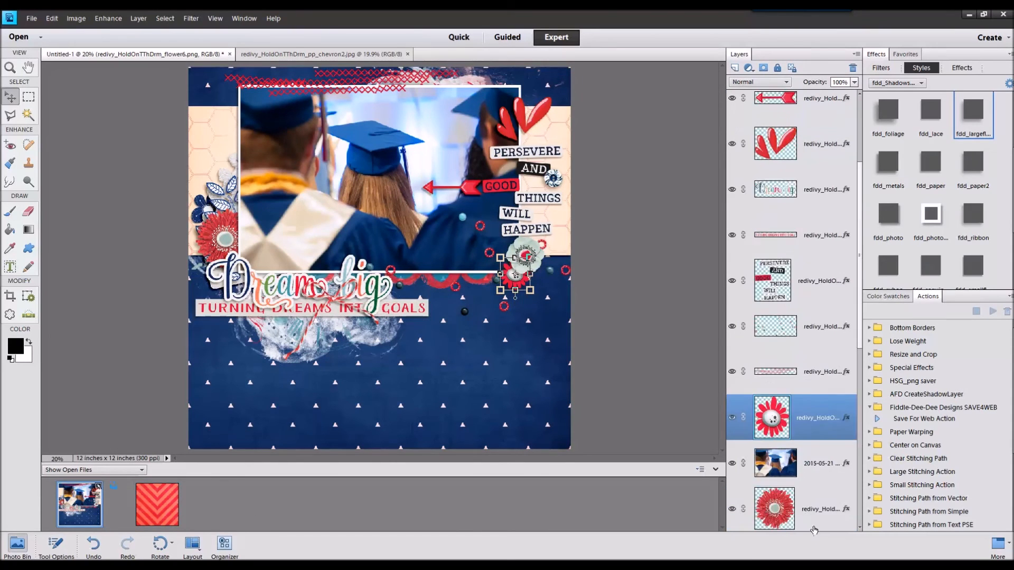
pyautogui.moveTo(178, 493); pyautogui.dragTo(520, 360)
pyautogui.moveTo(829, 517); pyautogui.dragTo(829, 440)
# Try scaling the blue triangles paper to 97% and 98% to reveal a chevron border, and cancel the transform
pyautogui.click(569, 74)
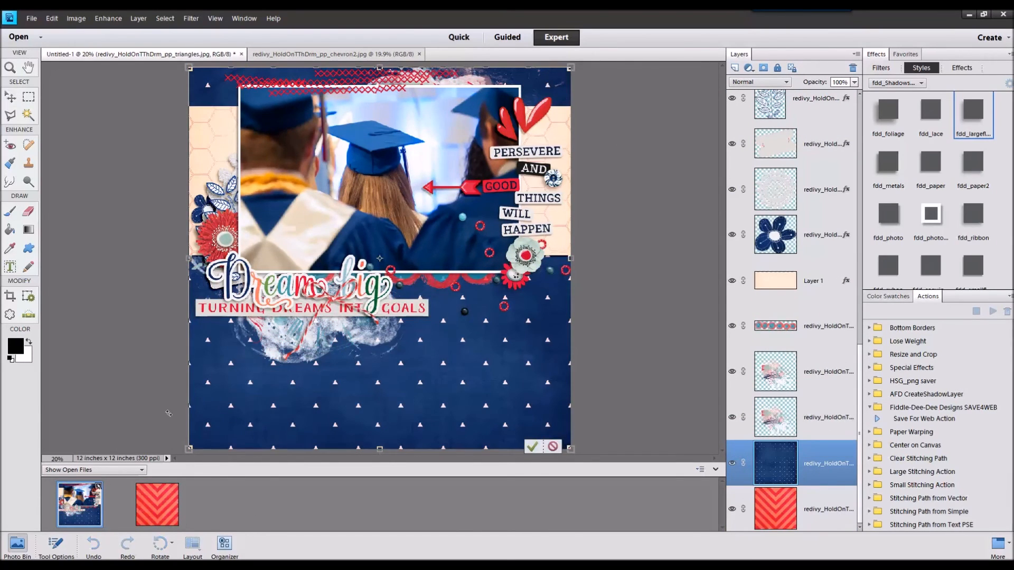
pyautogui.click(63, 546)
pyautogui.doubleClick(215, 482)
pyautogui.write('97')
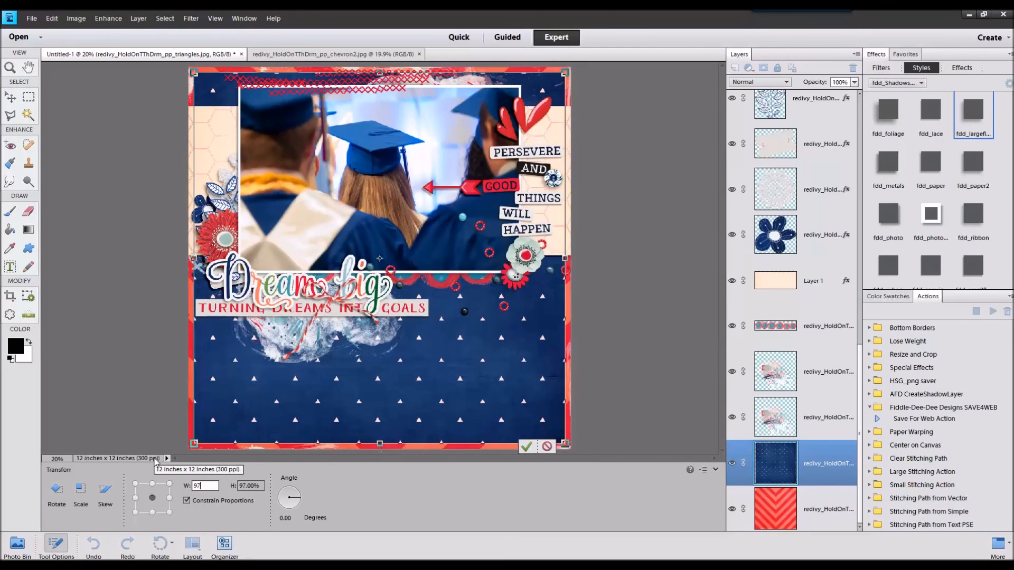
pyautogui.press('BackSpace')
pyautogui.write('8')
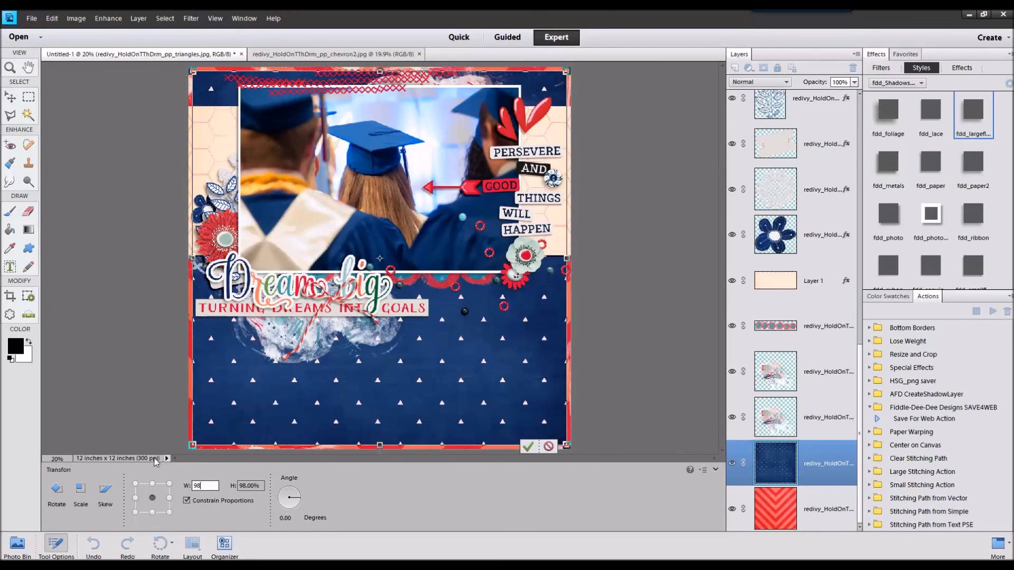
pyautogui.click(548, 447)
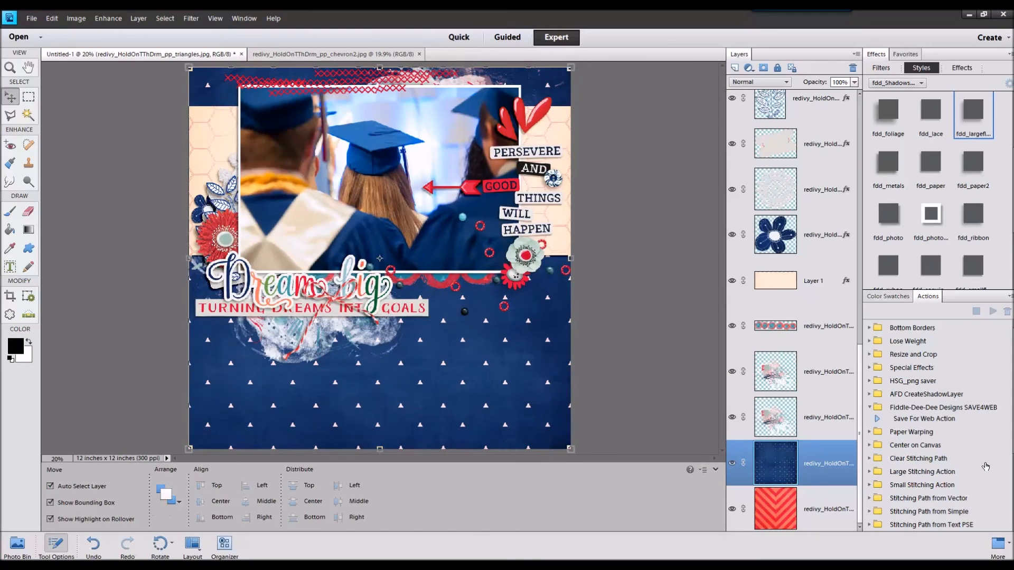
# Delete the red chevron paper layer from the bottom of the layer stack
pyautogui.rightClick(828, 496)
pyautogui.click(842, 333)
pyautogui.click(634, 182)
pyautogui.scroll(1, 634, 182)
pyautogui.scroll(-2, 635, 181)
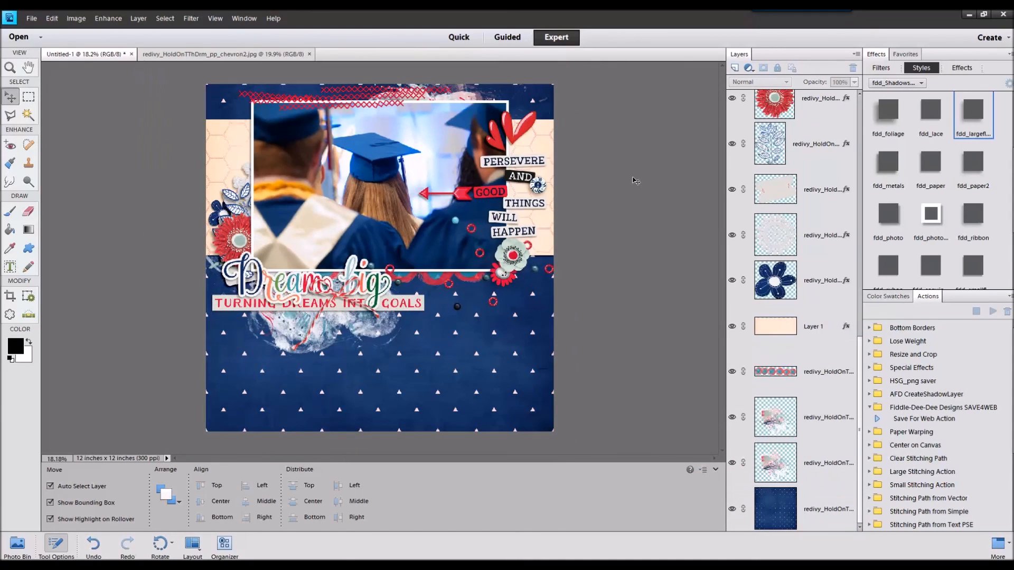